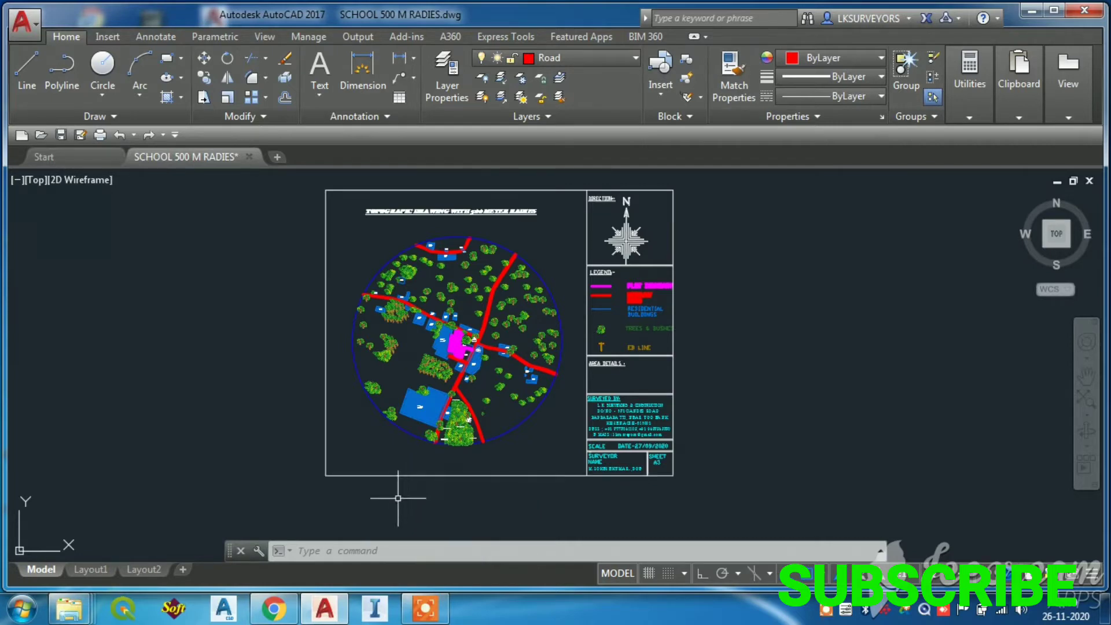
Show the drawing's Insert tab, then return to Chrome's 'geolocation for autocad' search results.
{"action": "left_click", "coordinate": [274, 608]}
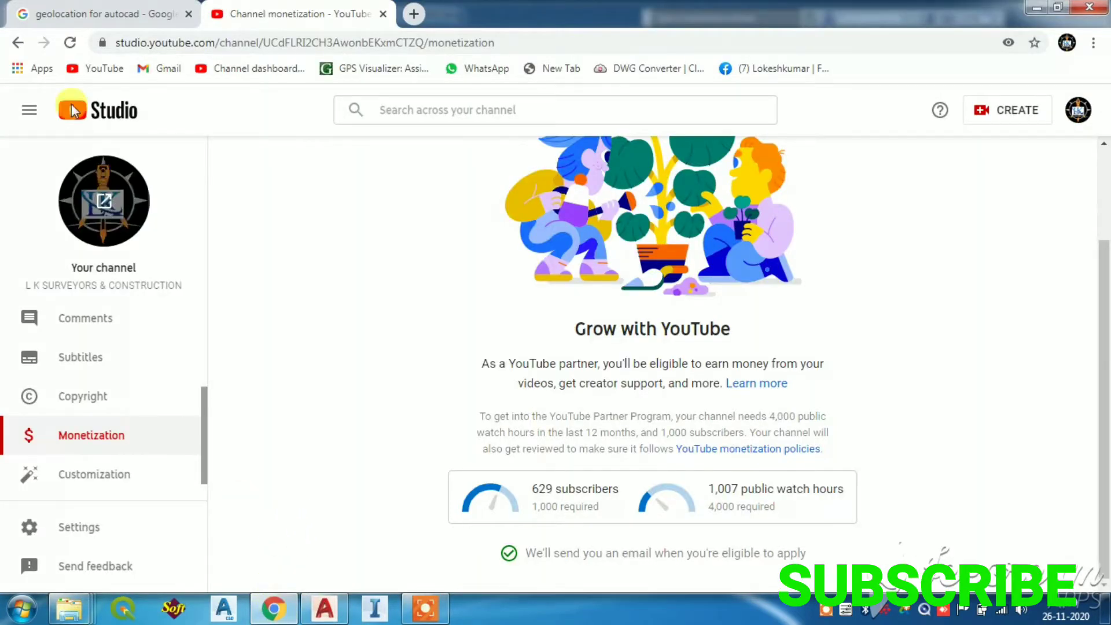
{"action": "left_click", "coordinate": [64, 12]}
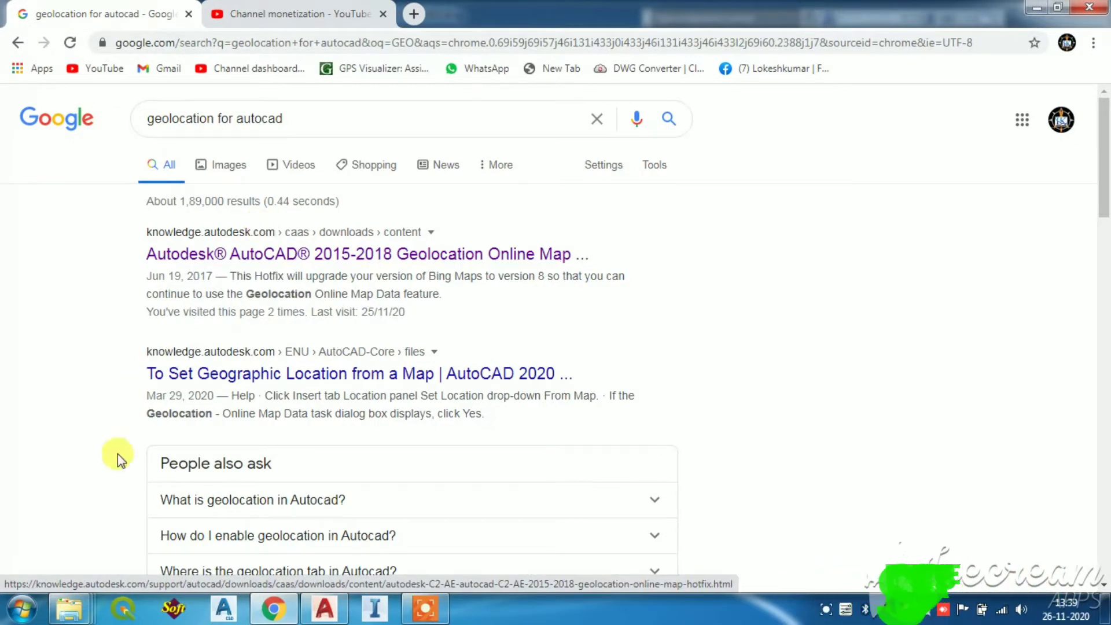
{"action": "left_click", "coordinate": [325, 608]}
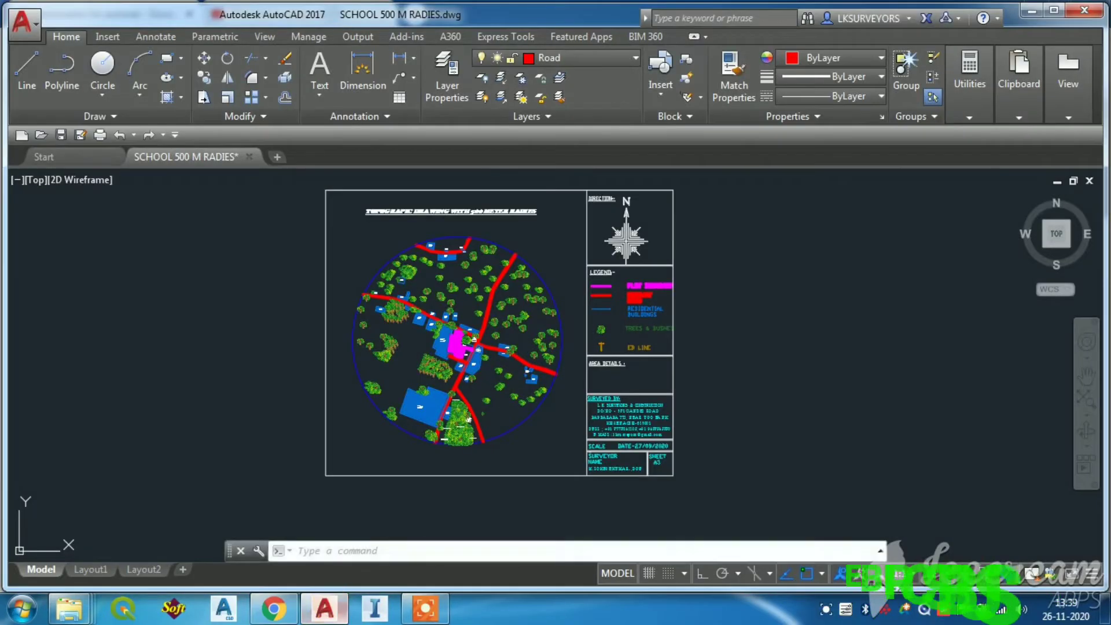
{"action": "left_click", "coordinate": [107, 37]}
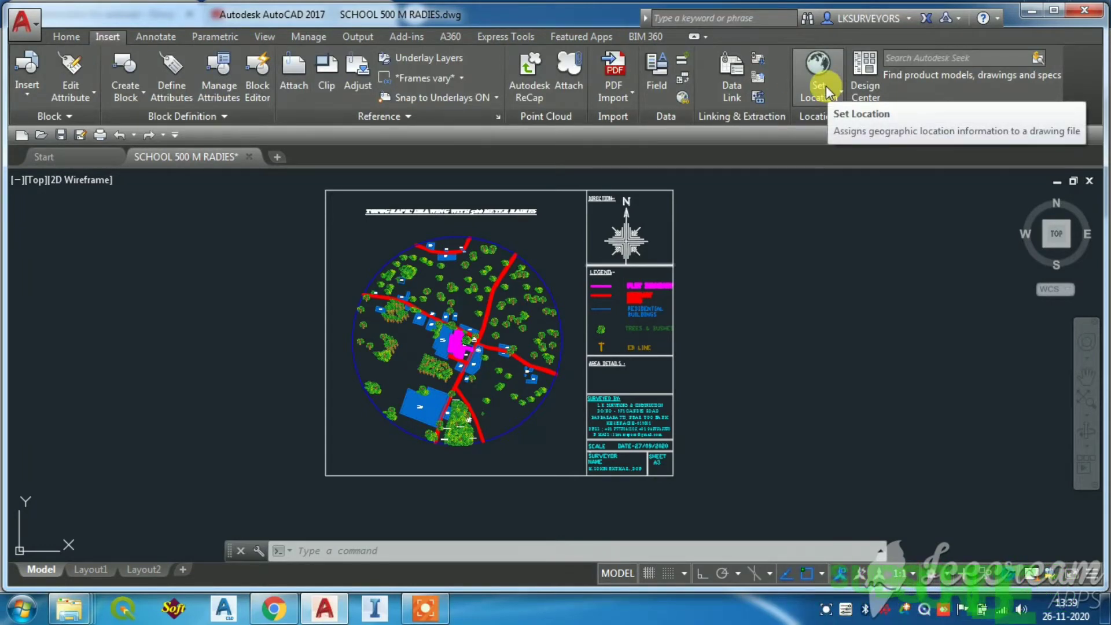
{"action": "left_click", "coordinate": [273, 608]}
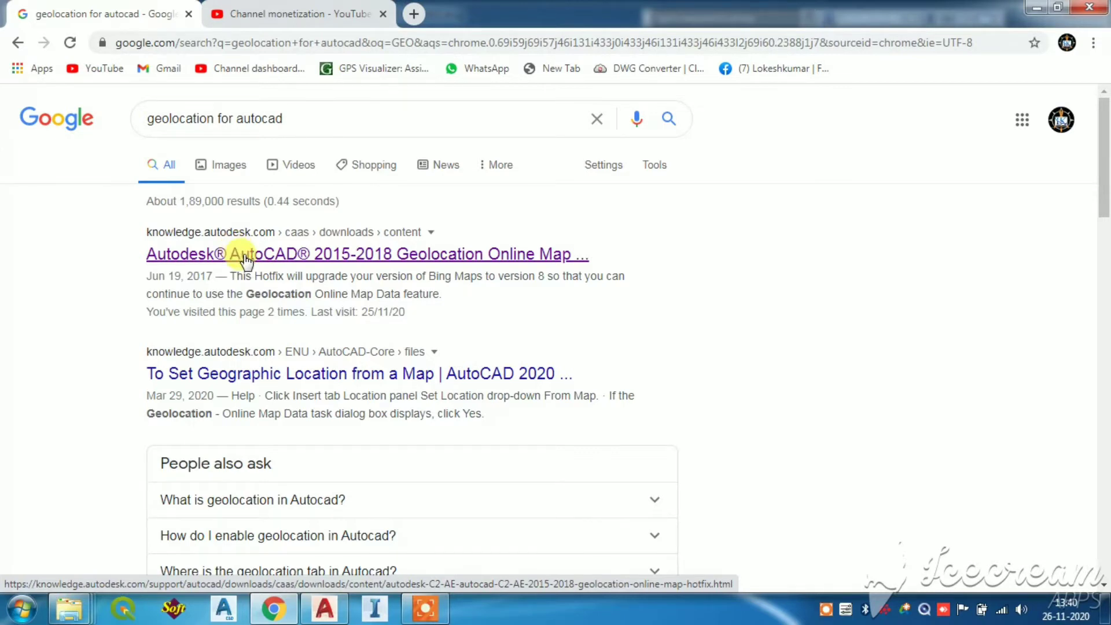
Download the AutoCAD 2015–2018 Geolocation Online Maps hotfix zip, then go back to the school drawing.
{"action": "left_click", "coordinate": [242, 255]}
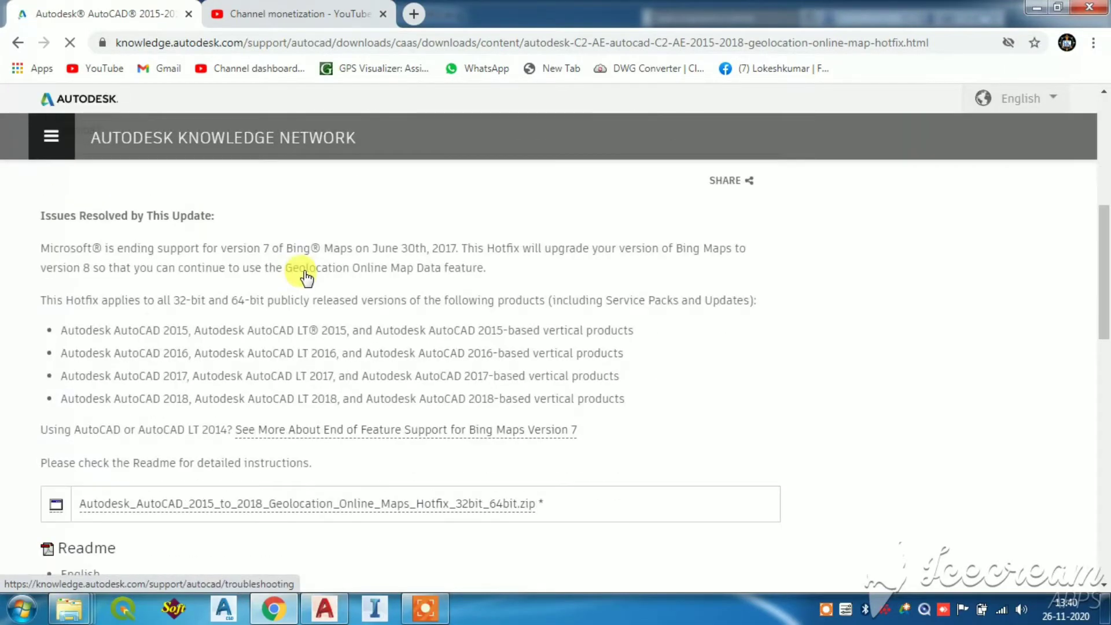
{"action": "scroll", "coordinate": [138, 409], "scroll_direction": "down", "scroll_amount": 3}
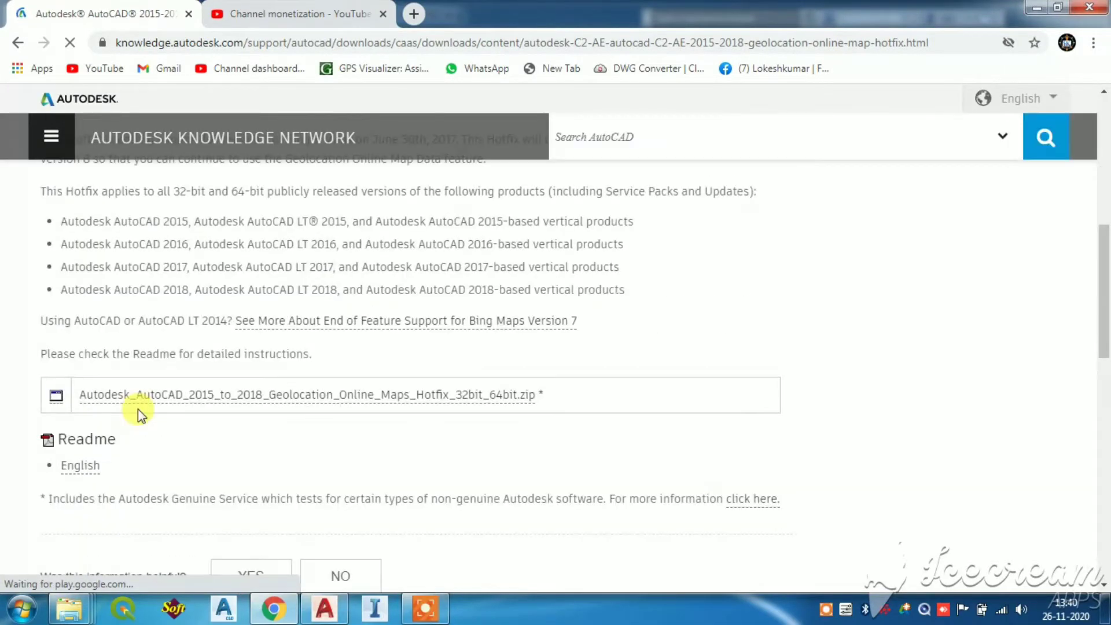
{"action": "left_click", "coordinate": [174, 399]}
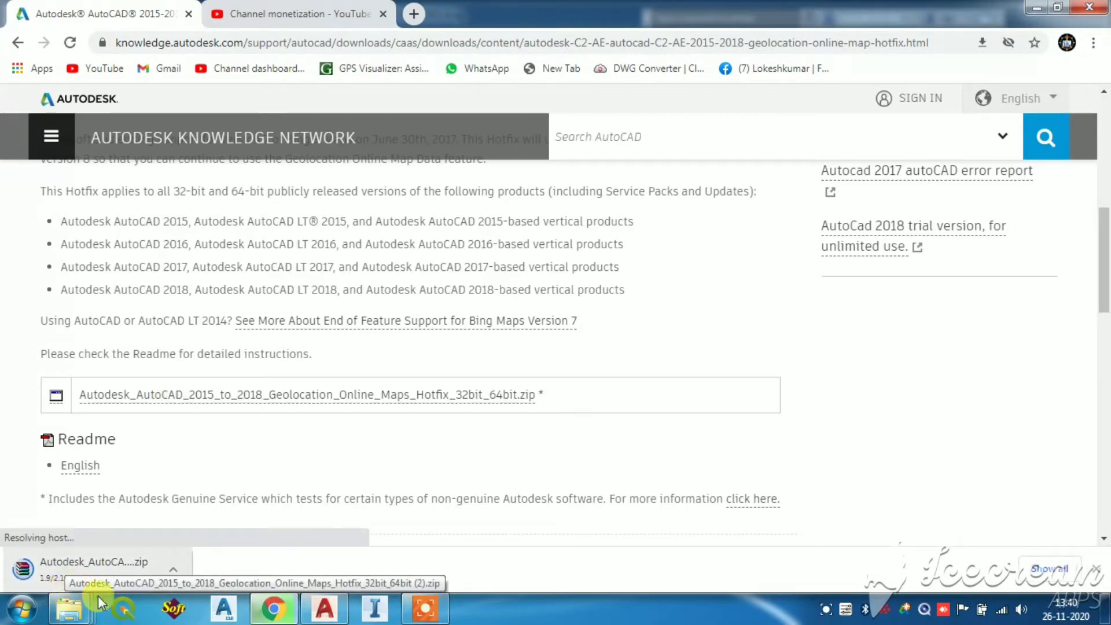
{"action": "left_click", "coordinate": [324, 607]}
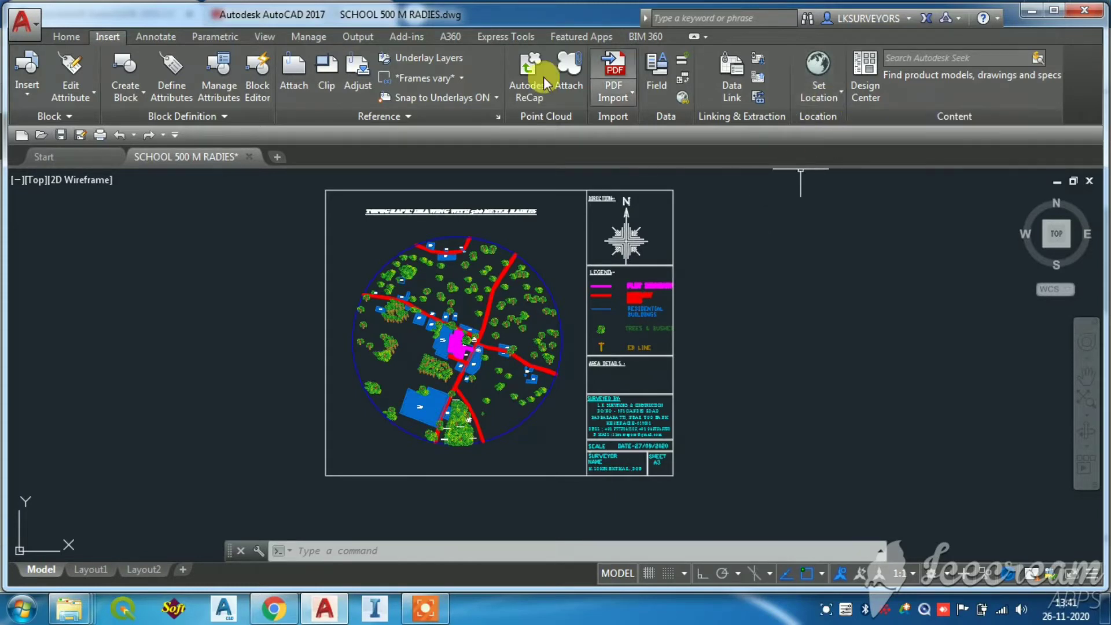
Use Set Location > From Map and accept online map data to get the world map.
{"action": "left_click", "coordinate": [830, 98]}
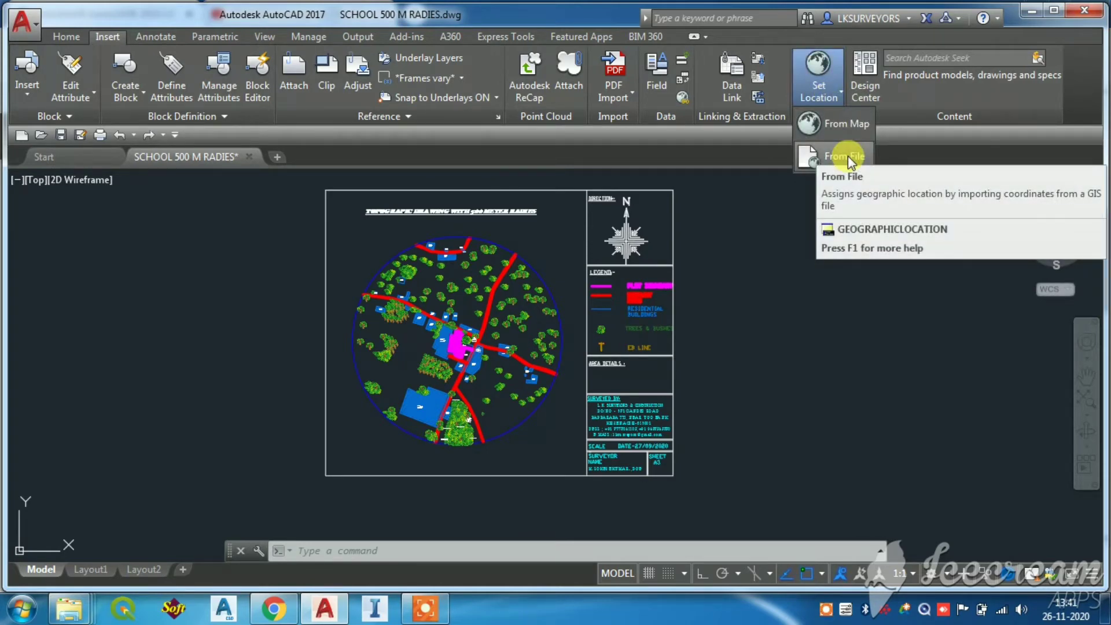
{"action": "left_click", "coordinate": [842, 127]}
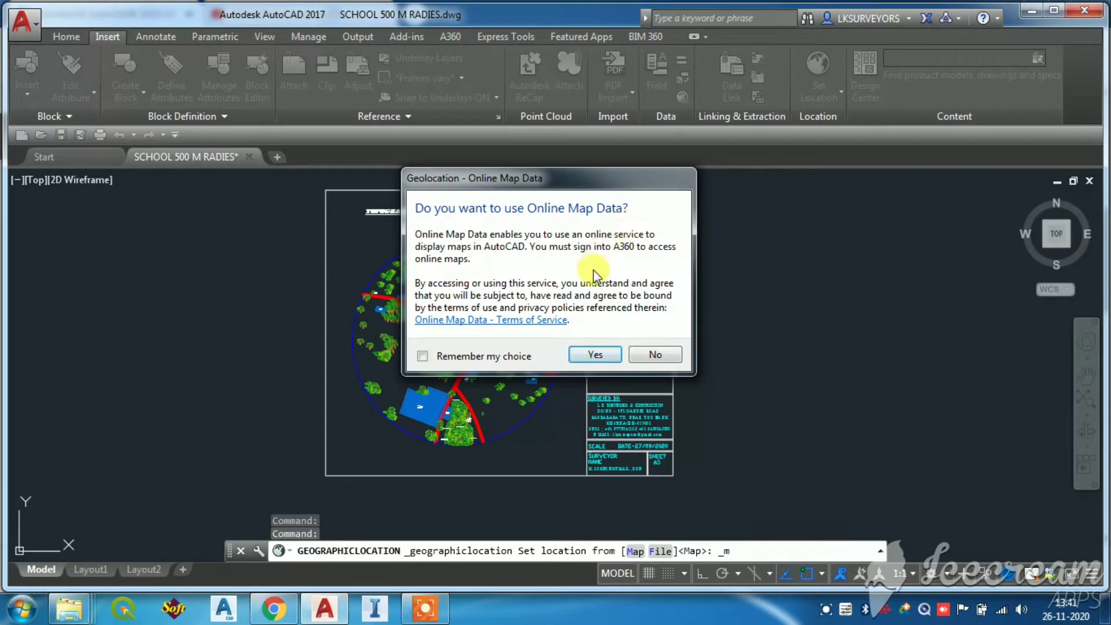
{"action": "left_click", "coordinate": [595, 352]}
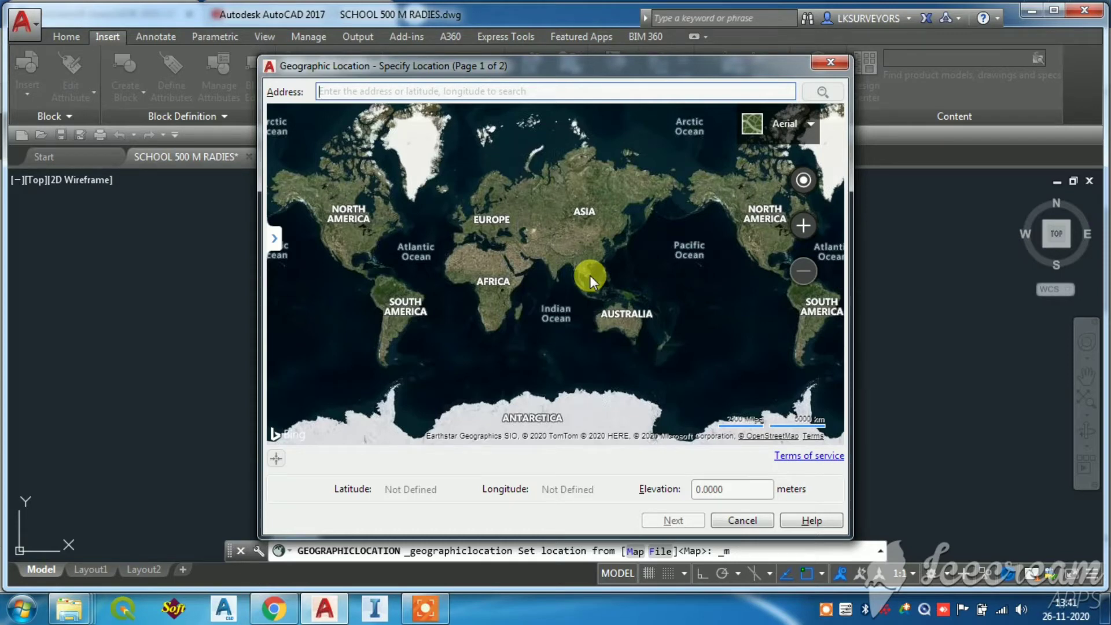
Start Google Earth Pro from the Windows Start menu.
{"action": "left_click", "coordinate": [24, 608]}
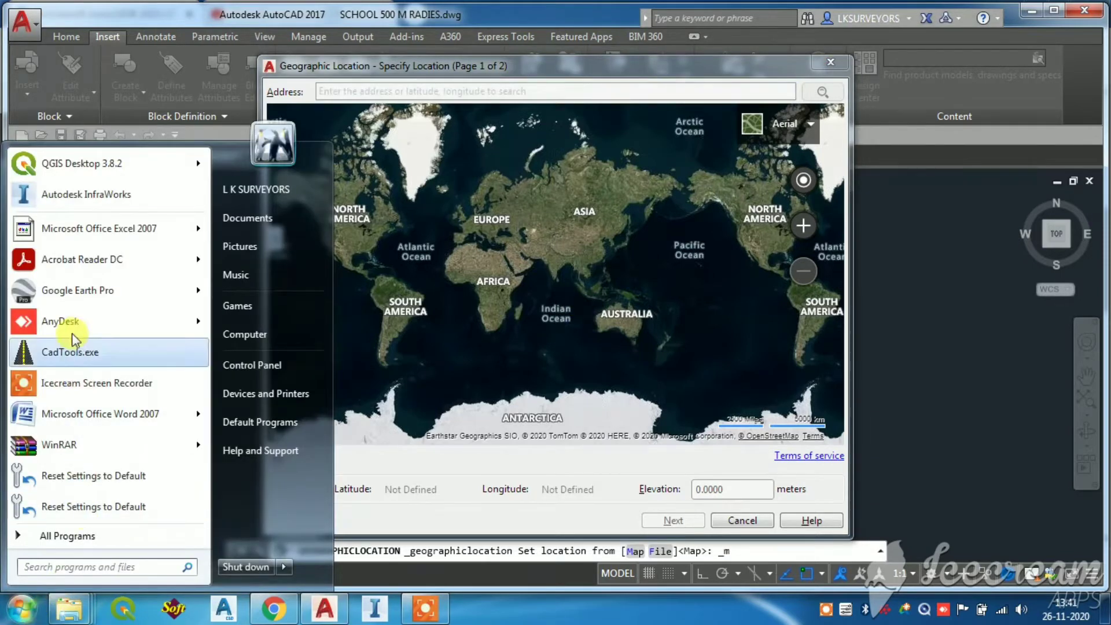
{"action": "left_click", "coordinate": [54, 279]}
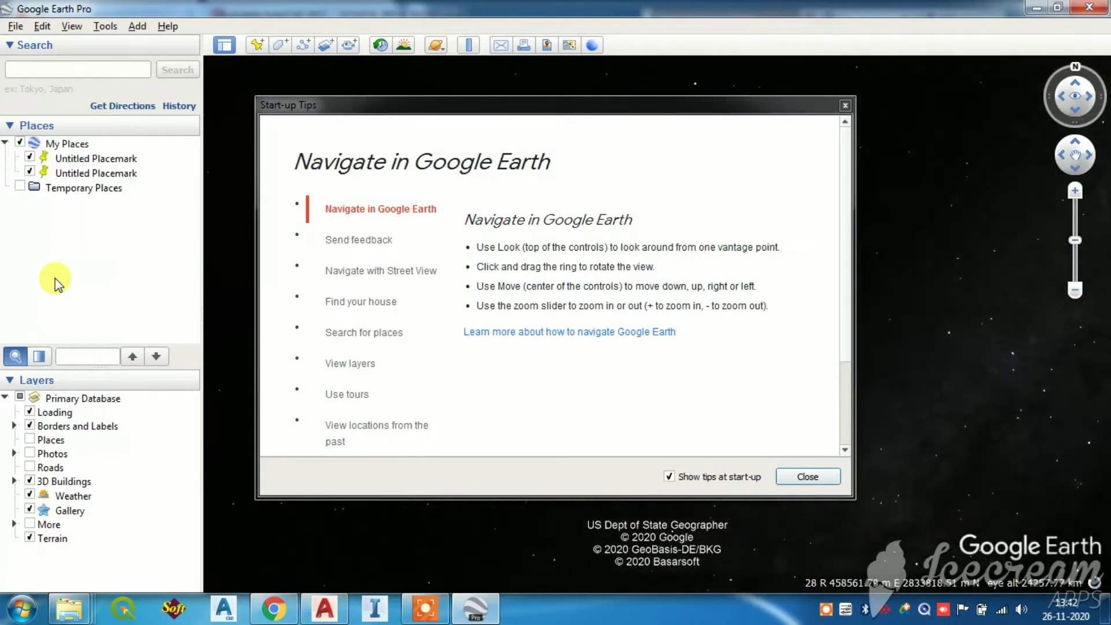
Dismiss start-up tips, fly to the second saved placemark and centre it in view.
{"action": "left_click", "coordinate": [800, 477]}
{"action": "left_click", "coordinate": [82, 179]}
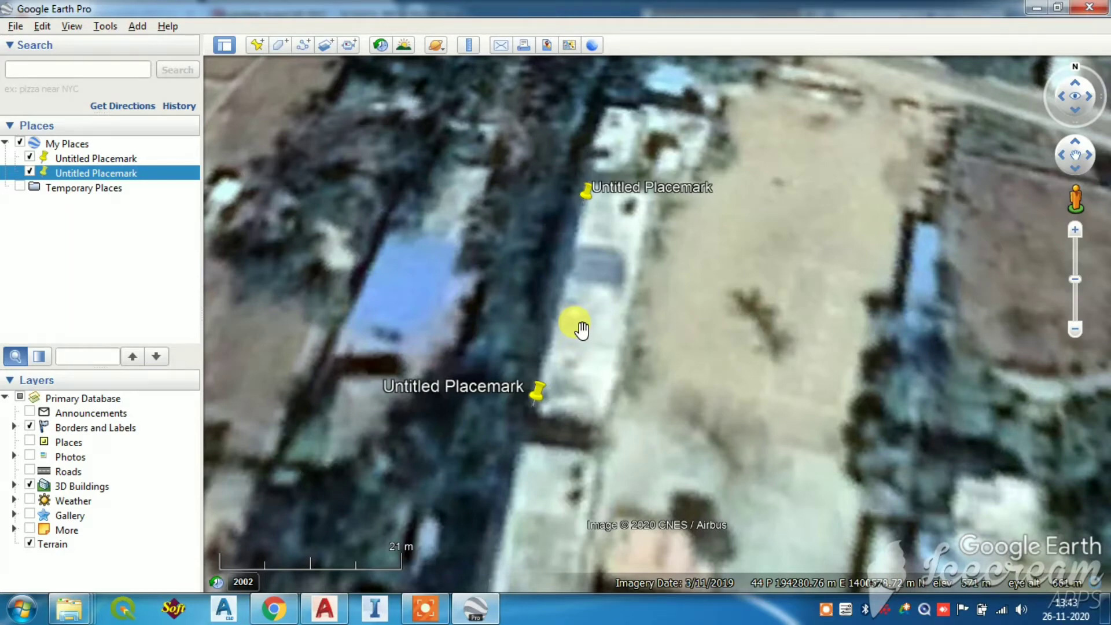
{"action": "left_click_drag", "start_coordinate": [581, 330], "coordinate": [281, 479]}
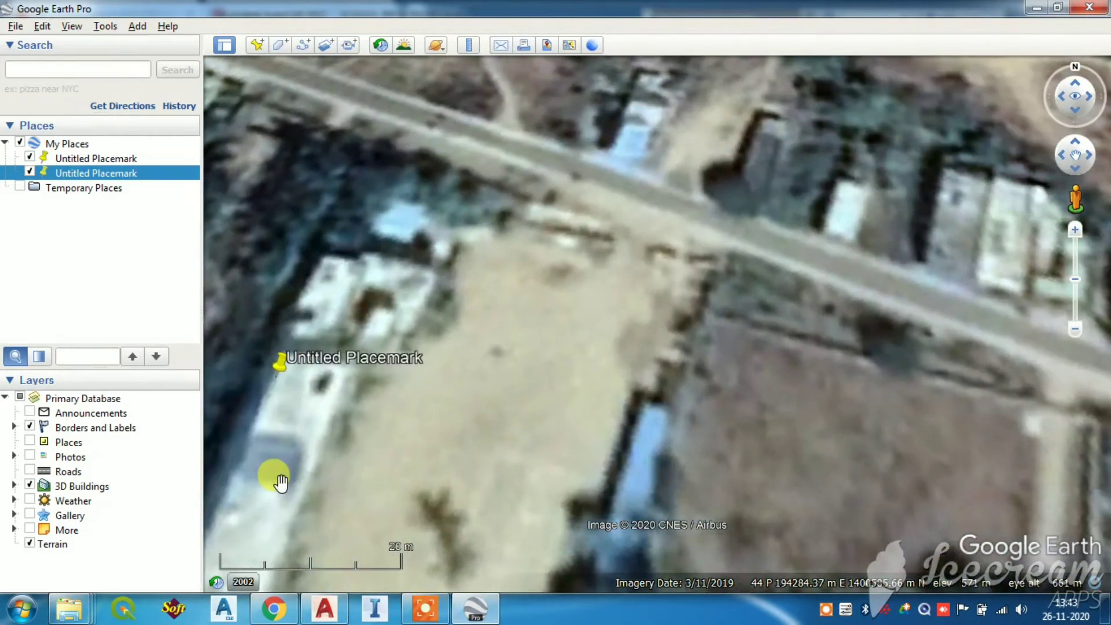
{"action": "left_click_drag", "start_coordinate": [360, 427], "coordinate": [550, 330]}
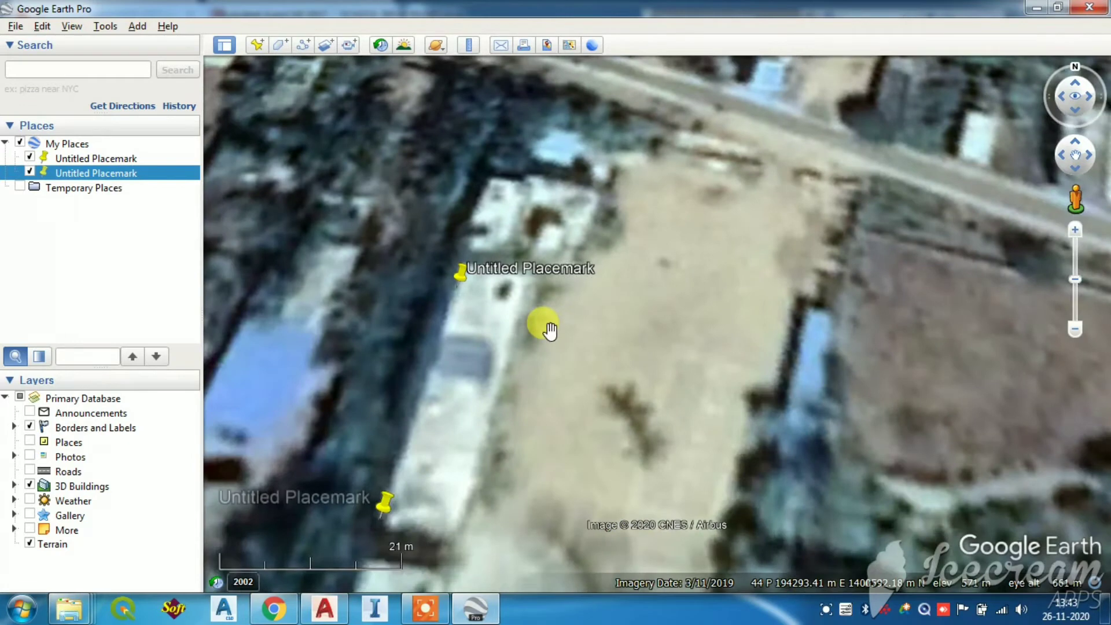
Read the placemark's UTM position from its properties: 44 P, 194280.00 m E, 1400600.00 m N.
{"action": "right_click", "coordinate": [462, 274]}
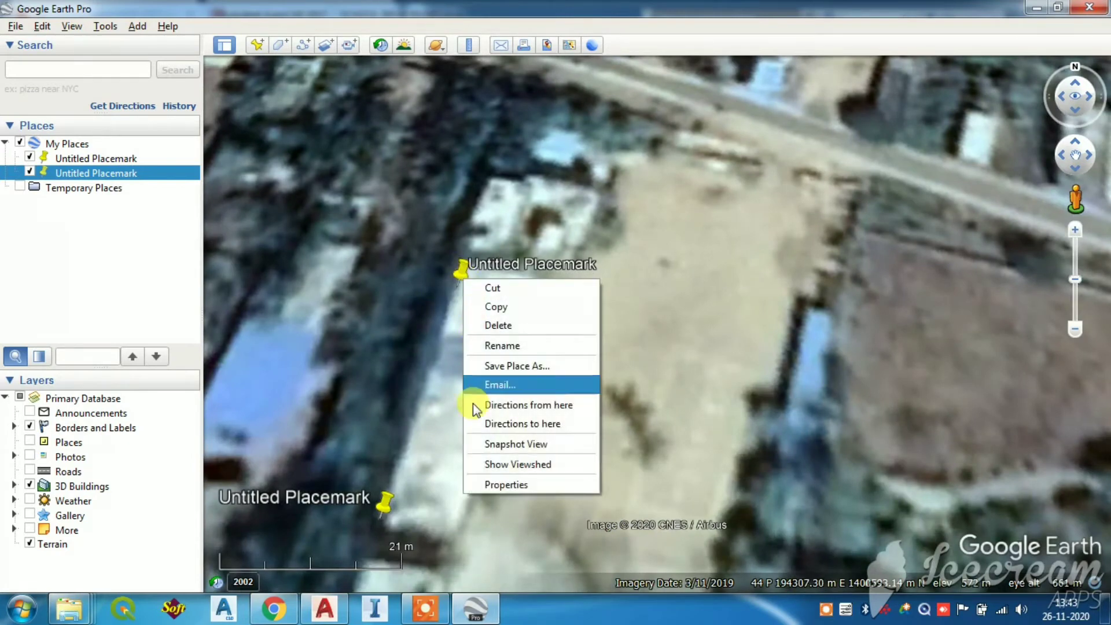
{"action": "left_click", "coordinate": [483, 486]}
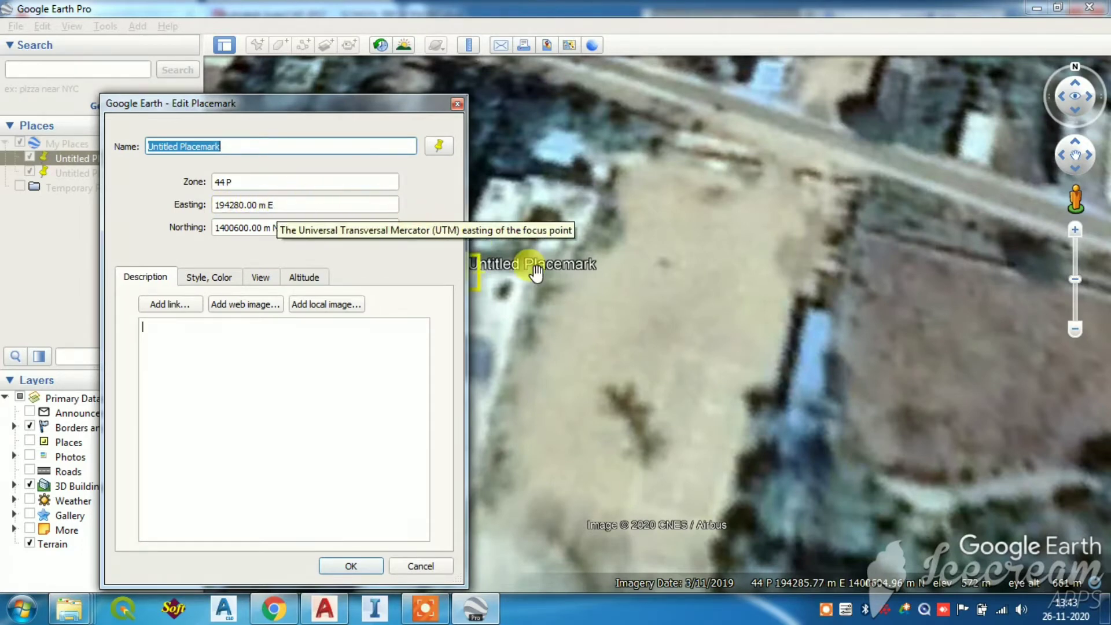
{"action": "key", "text": "Tab"}
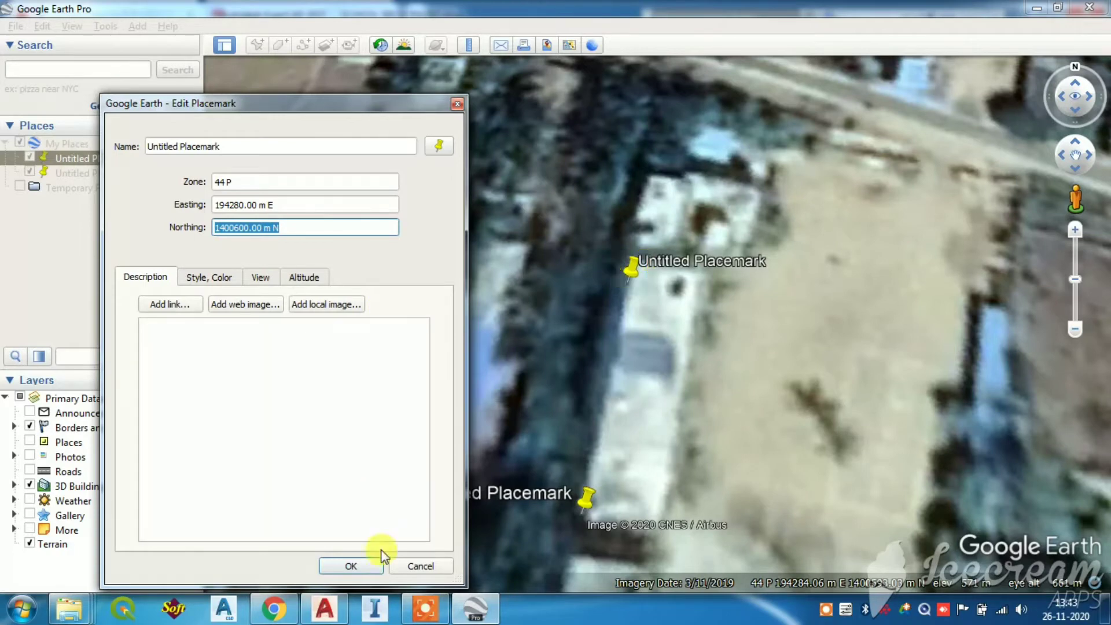
{"action": "left_click", "coordinate": [367, 566]}
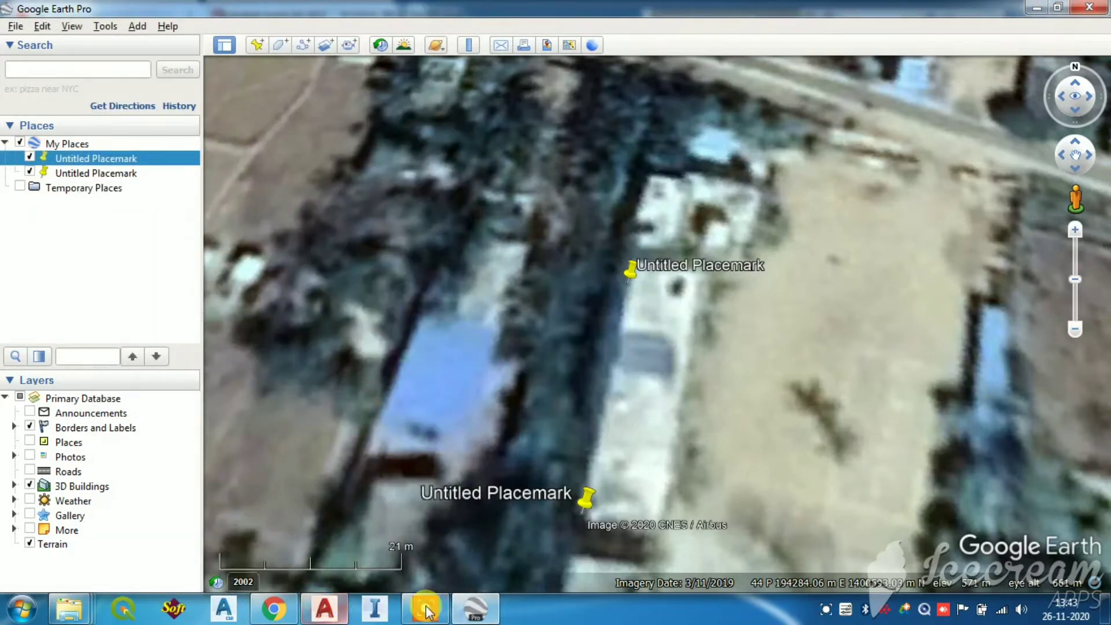
{"action": "left_click", "coordinate": [288, 617]}
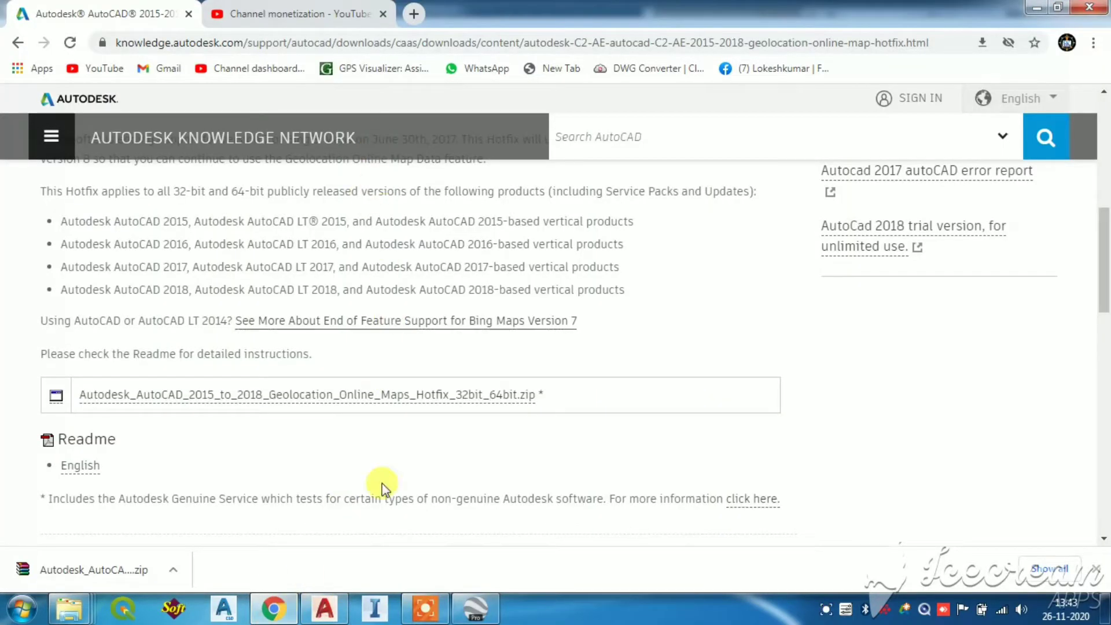
Search AutoCAD's map for 194280.00 m E 1400600.00 m N, find nothing, and clear the address.
{"action": "left_click", "coordinate": [325, 608]}
{"action": "left_click", "coordinate": [413, 92]}
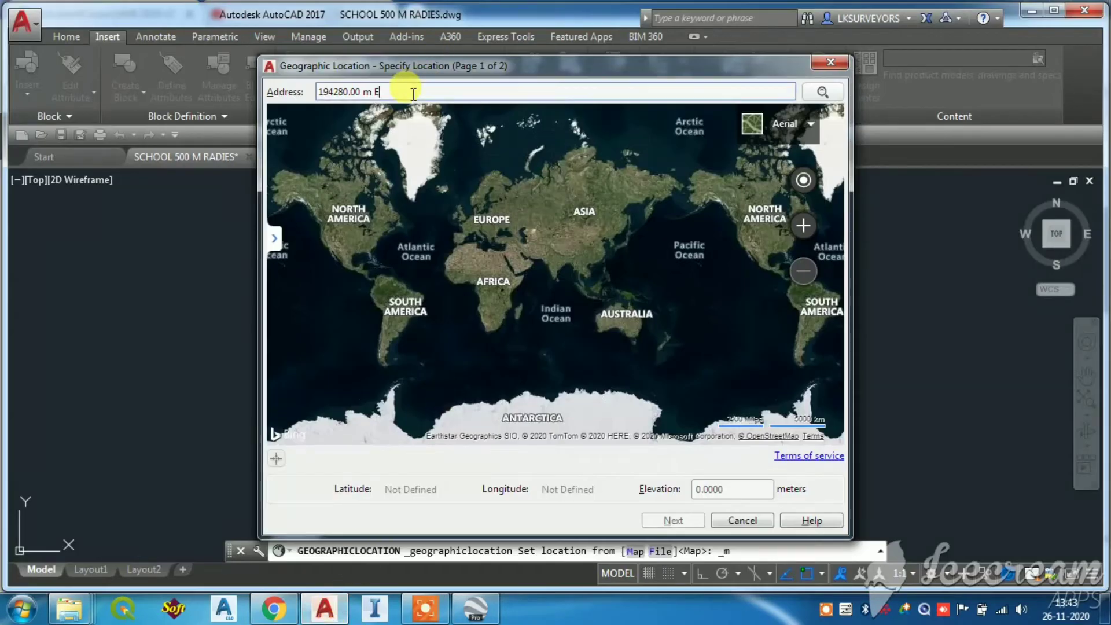
{"action": "type", "text": "1400600.00 m N"}
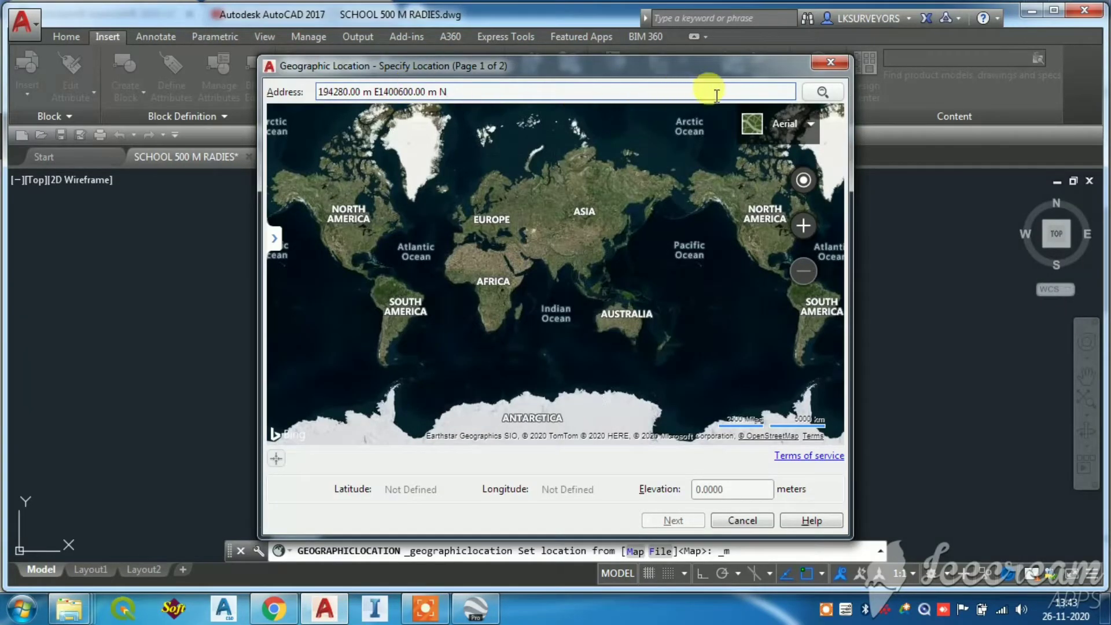
{"action": "left_click", "coordinate": [814, 93]}
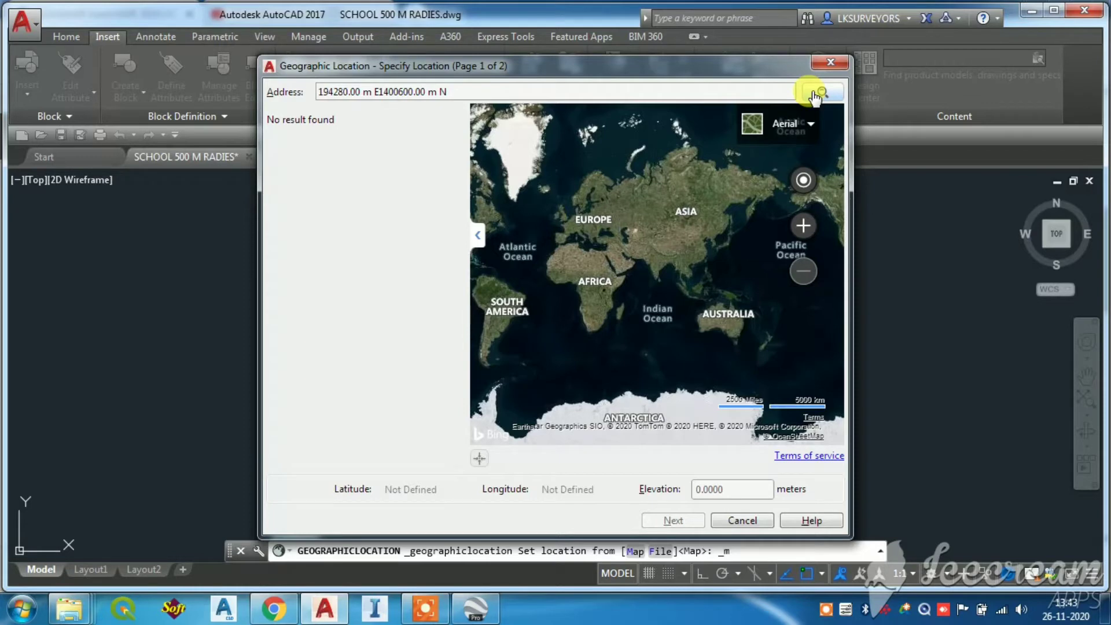
{"action": "left_click_drag", "start_coordinate": [449, 91], "coordinate": [318, 91]}
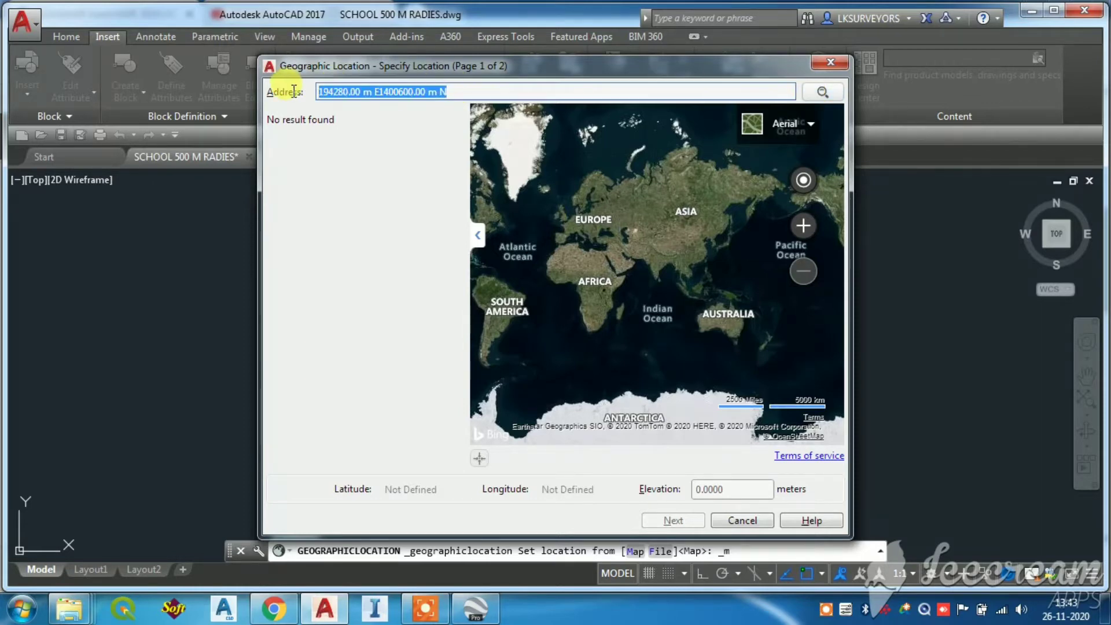
{"action": "key", "text": "BackSpace"}
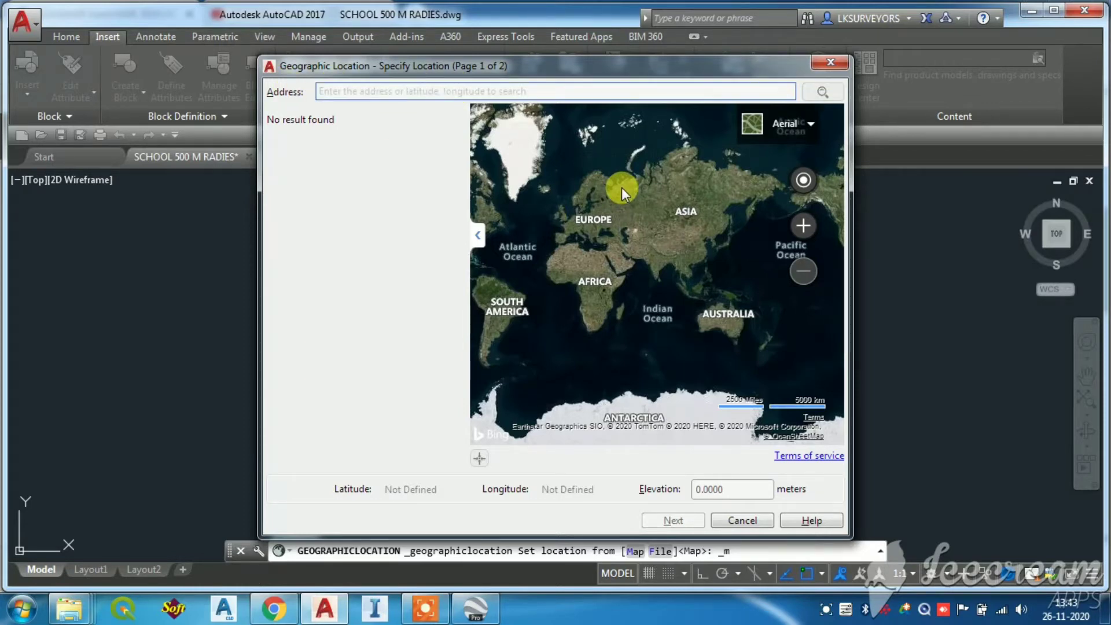
{"action": "left_click", "coordinate": [473, 597]}
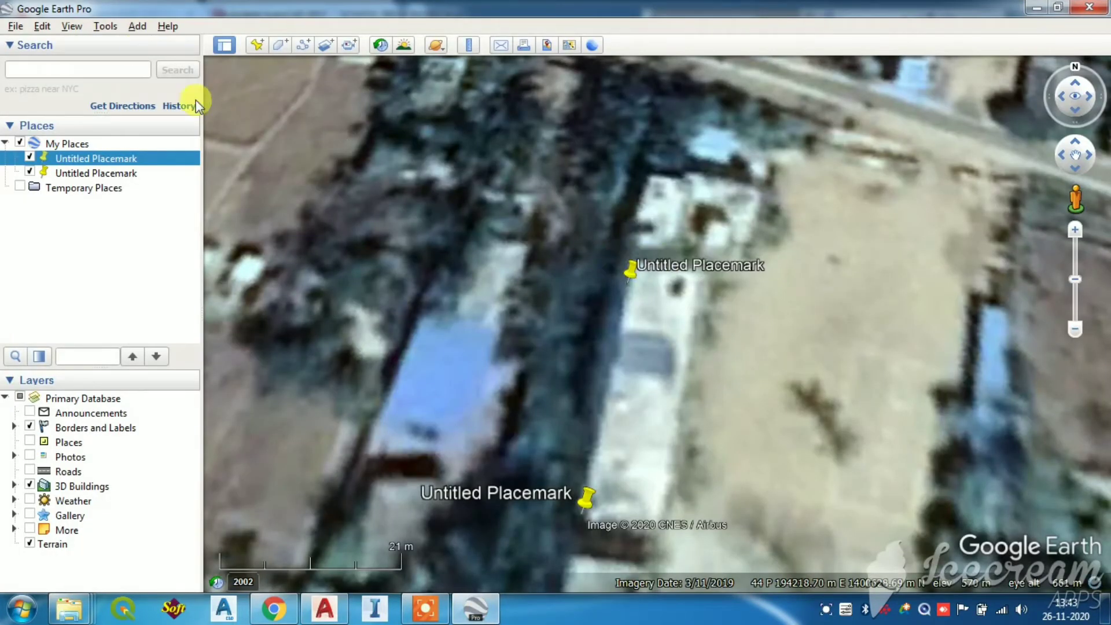
Set Google Earth's Lat/Long display to Degrees, Minutes, Seconds.
{"action": "left_click", "coordinate": [105, 27]}
{"action": "left_click", "coordinate": [106, 28]}
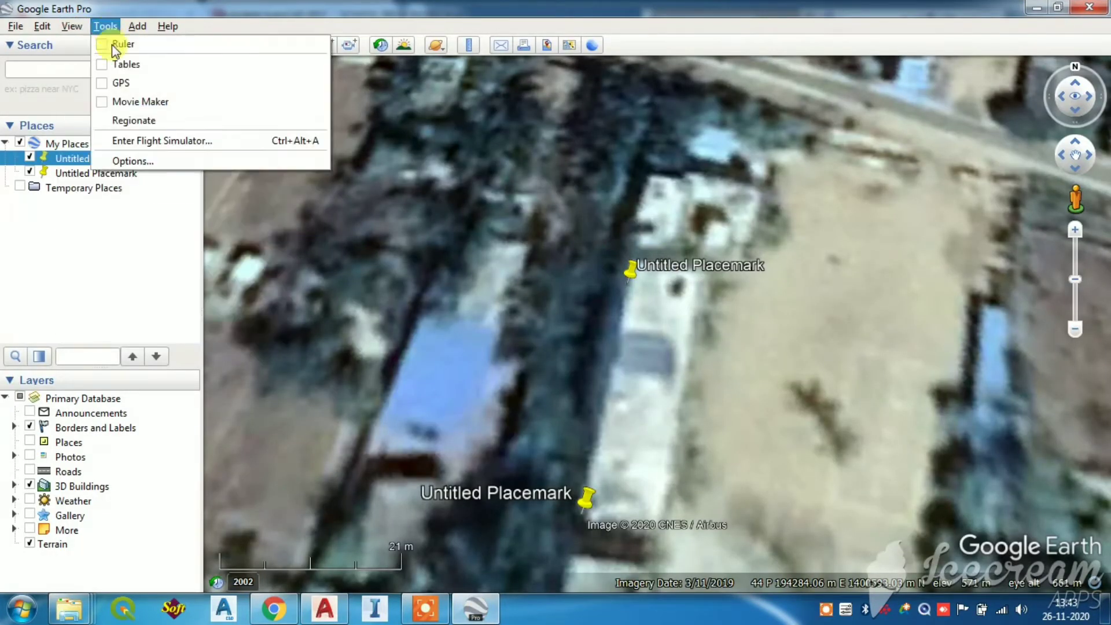
{"action": "left_click", "coordinate": [133, 161]}
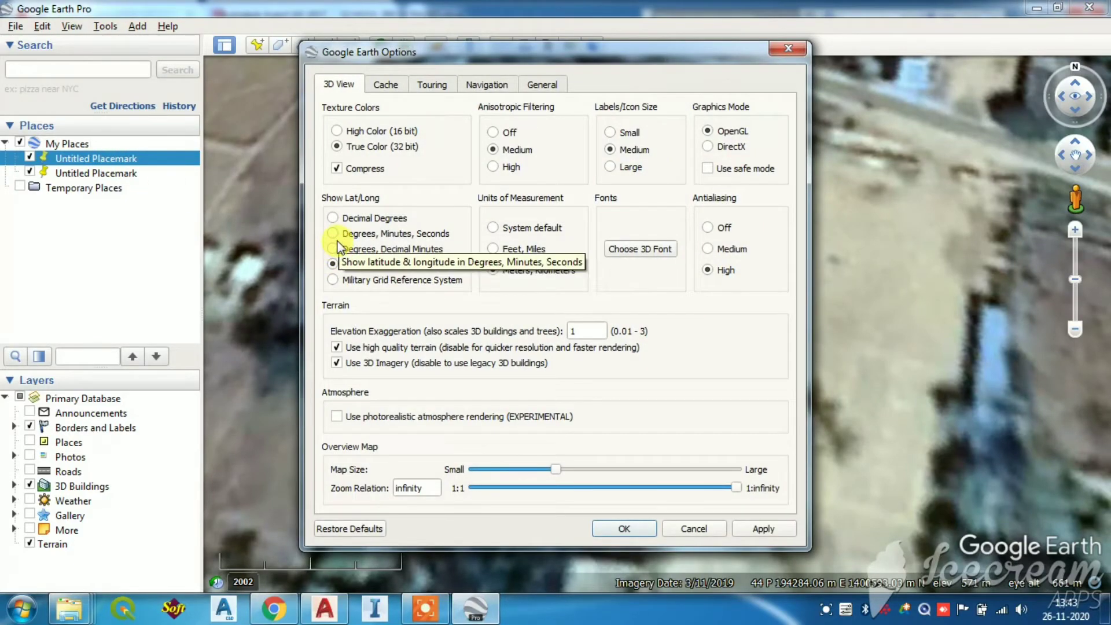
{"action": "left_click", "coordinate": [334, 234]}
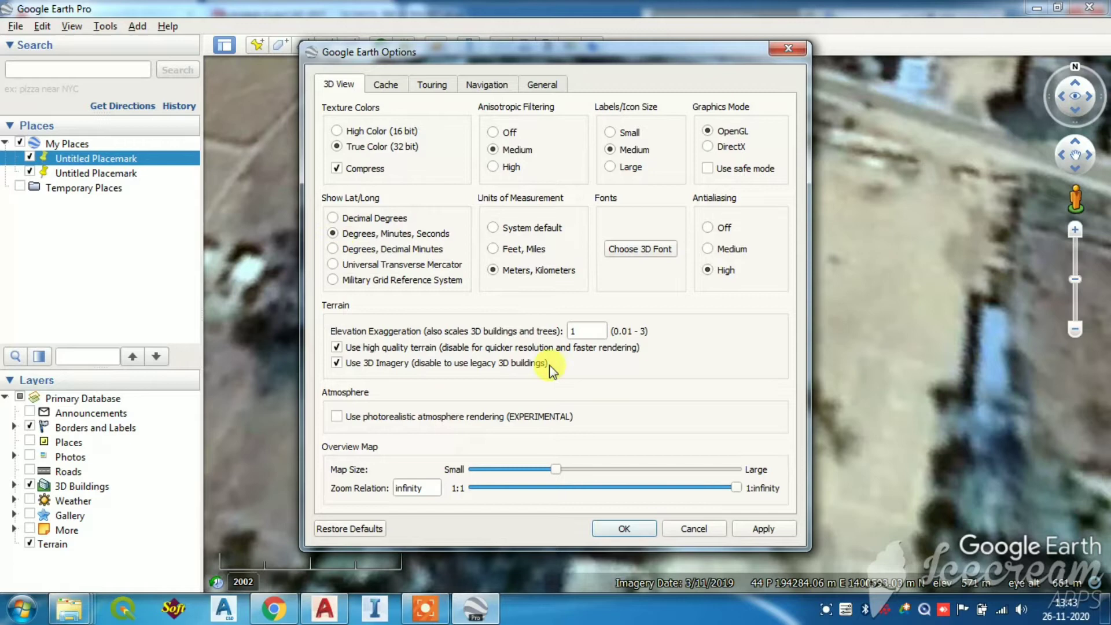
{"action": "left_click", "coordinate": [630, 528]}
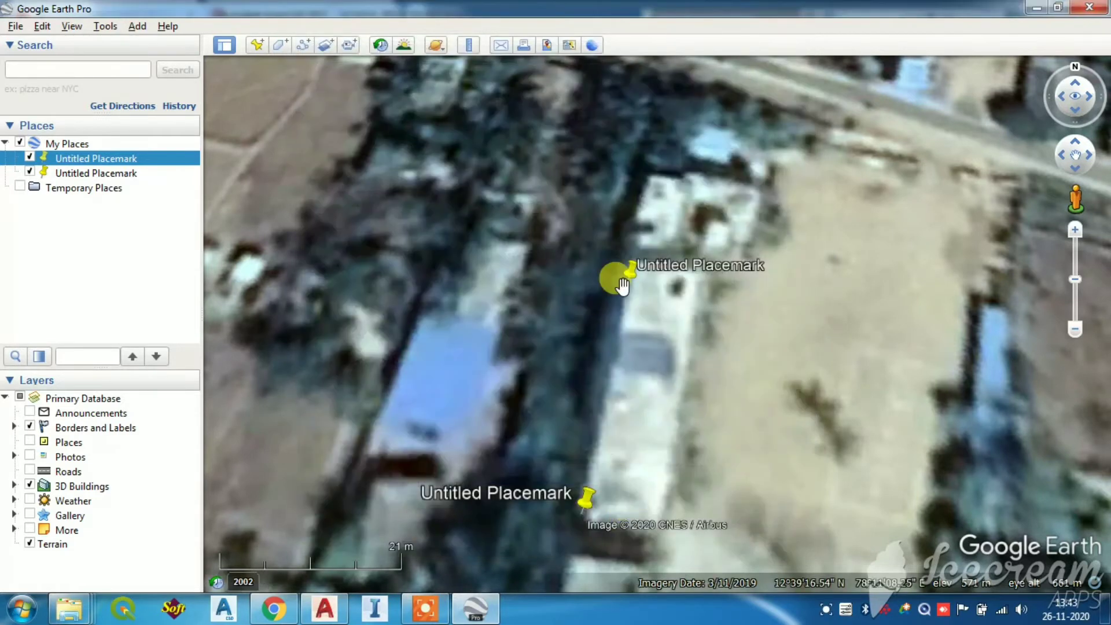
Copy the upper placemark's latitude 12°39'17.03"N from its properties.
{"action": "right_click", "coordinate": [630, 273]}
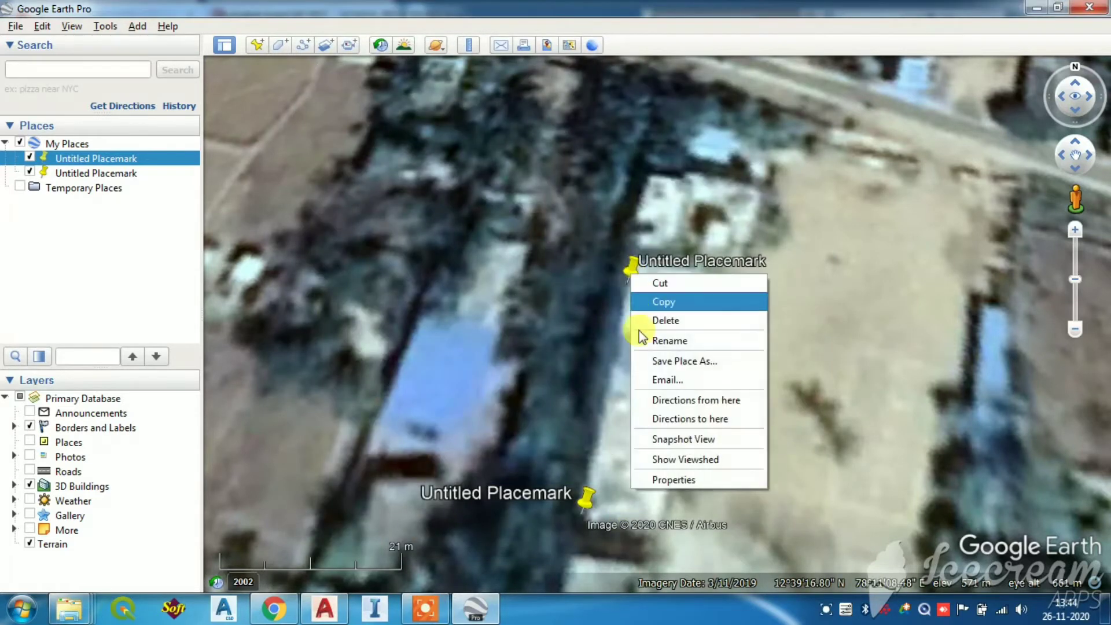
{"action": "left_click", "coordinate": [672, 480]}
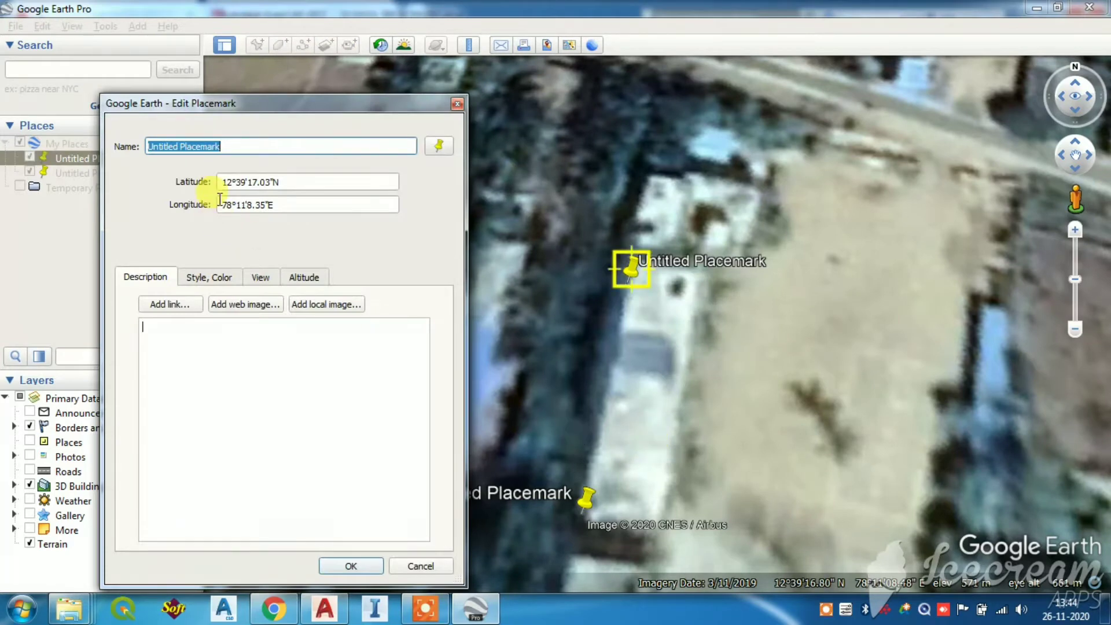
{"action": "double_click", "coordinate": [272, 181]}
{"action": "left_click_drag", "start_coordinate": [270, 181], "coordinate": [220, 182]}
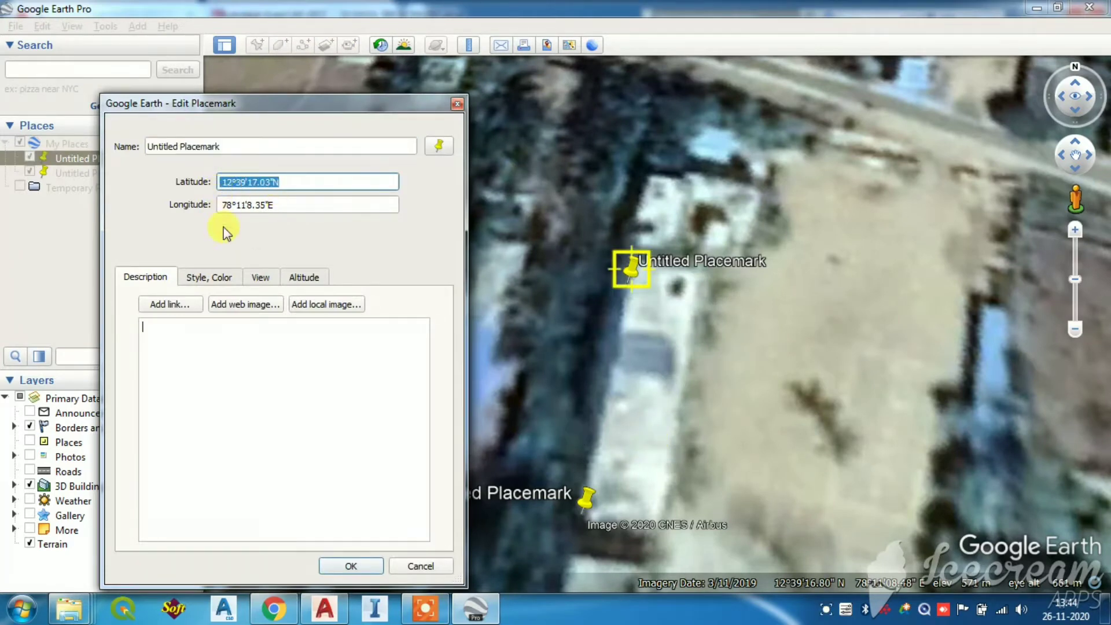
Copy longitude 78°11'8.35"E and search AutoCAD's map for 12°39'17.03"N 78°11'8.35"E.
{"action": "left_click", "coordinate": [223, 608]}
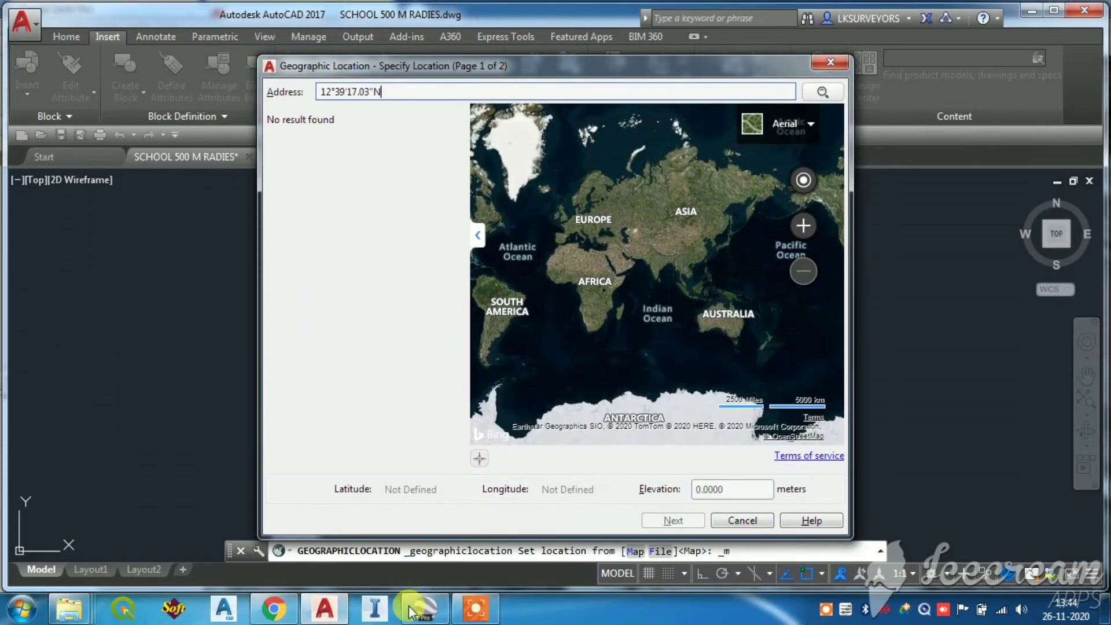
{"action": "left_click", "coordinate": [425, 608]}
{"action": "left_click", "coordinate": [278, 206]}
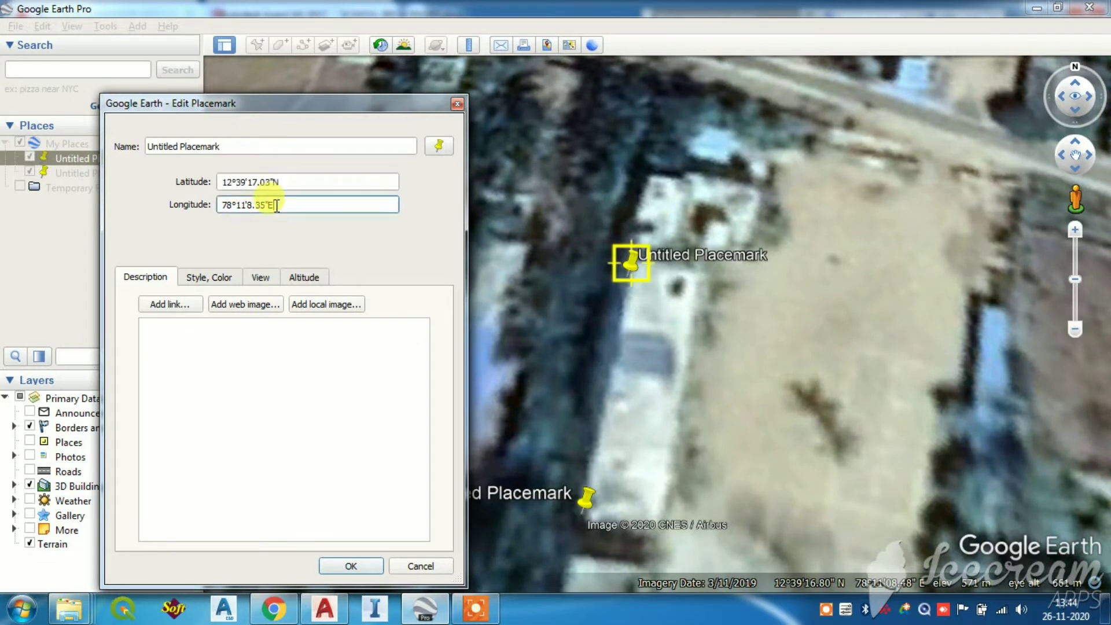
{"action": "mouse_move", "coordinate": [268, 206]}
{"action": "left_mouse_down"}
{"action": "mouse_move", "coordinate": [284, 208]}
{"action": "mouse_move", "coordinate": [218, 204]}
{"action": "left_mouse_up"}
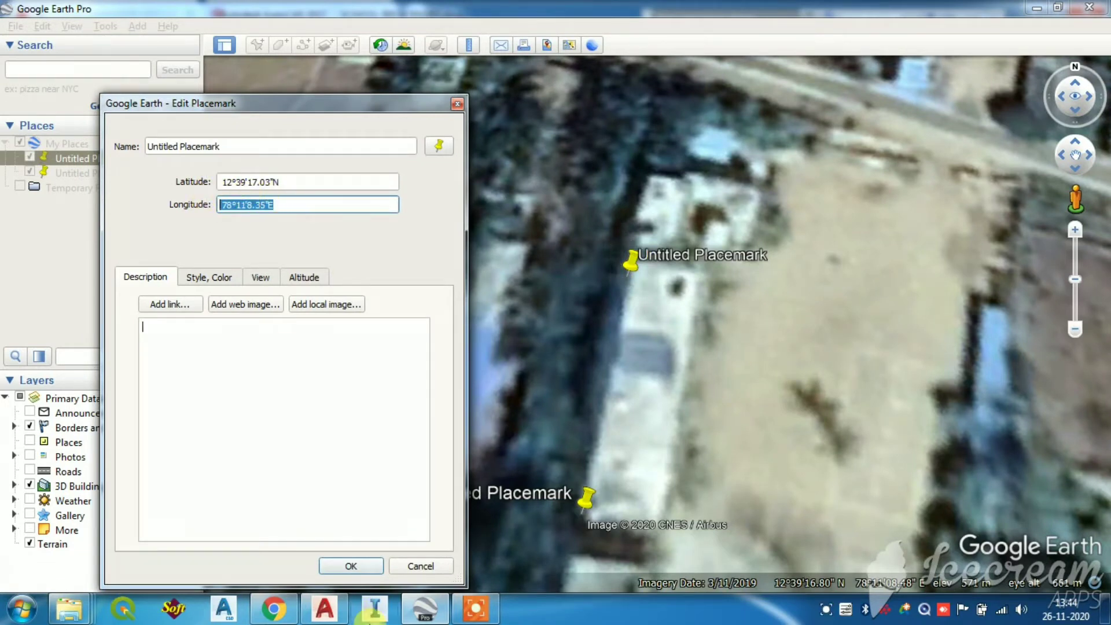
{"action": "left_click", "coordinate": [371, 573]}
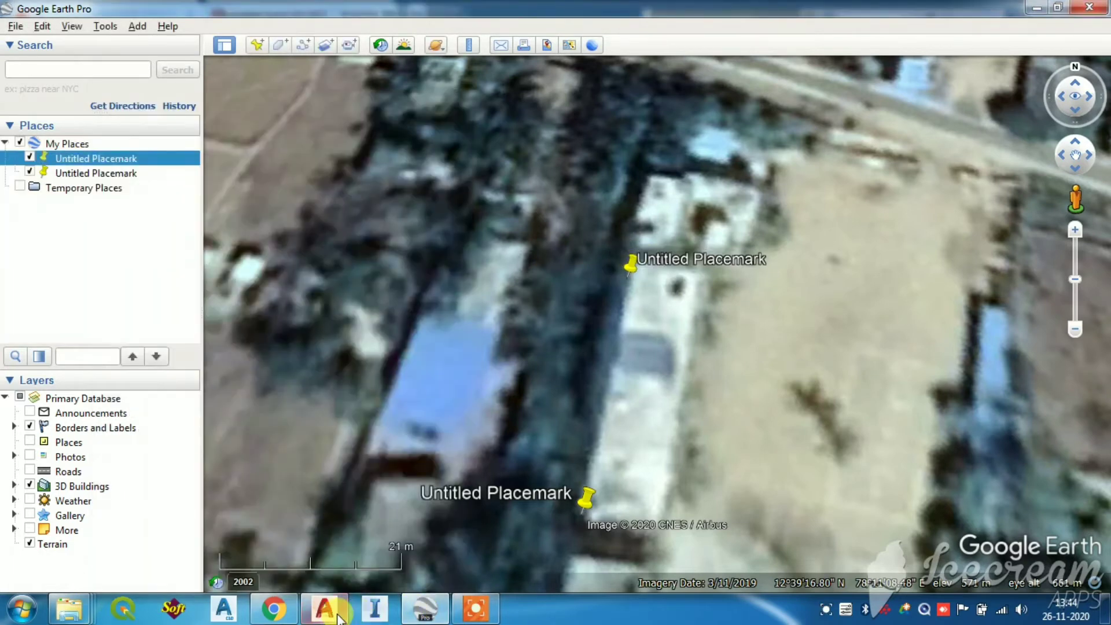
{"action": "left_click", "coordinate": [325, 607]}
{"action": "left_click", "coordinate": [410, 92]}
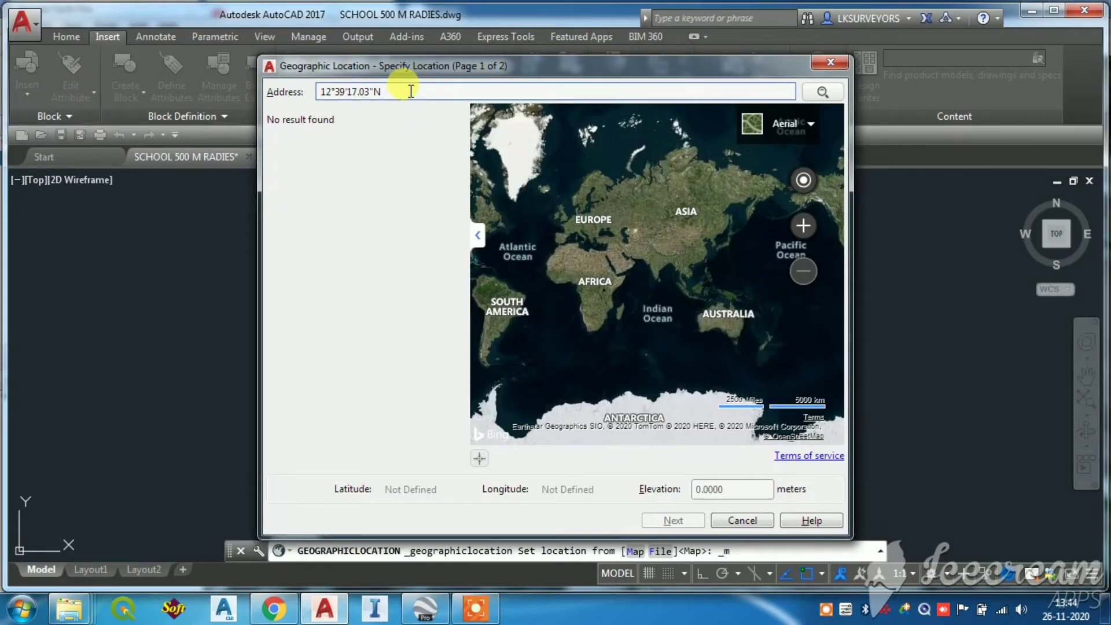
{"action": "type", "text": "78°11'8.35\"E"}
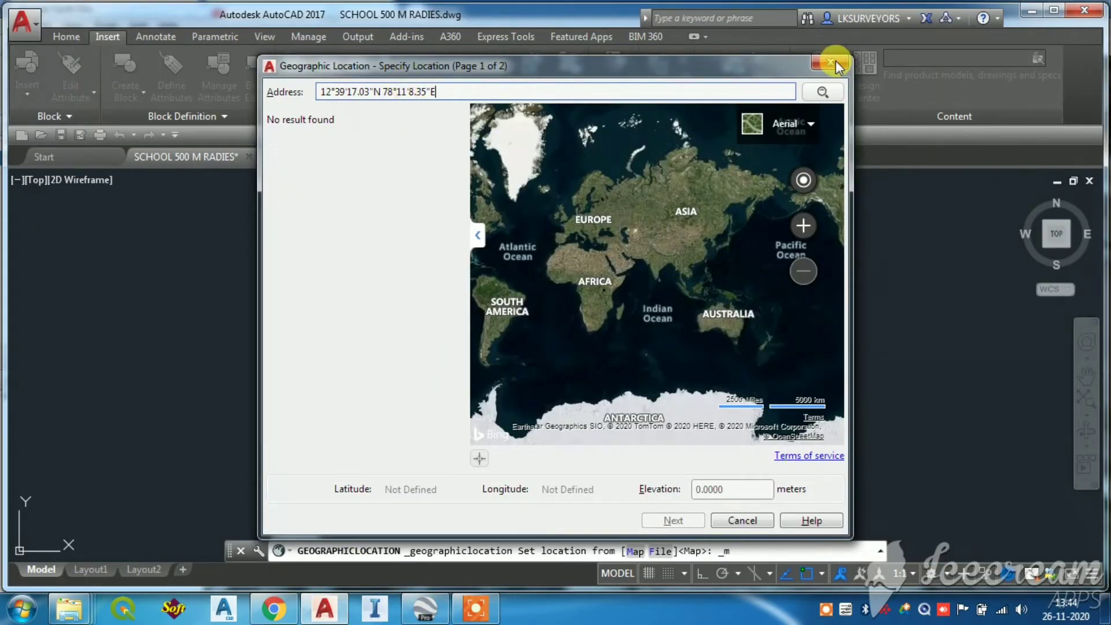
{"action": "left_click", "coordinate": [818, 96]}
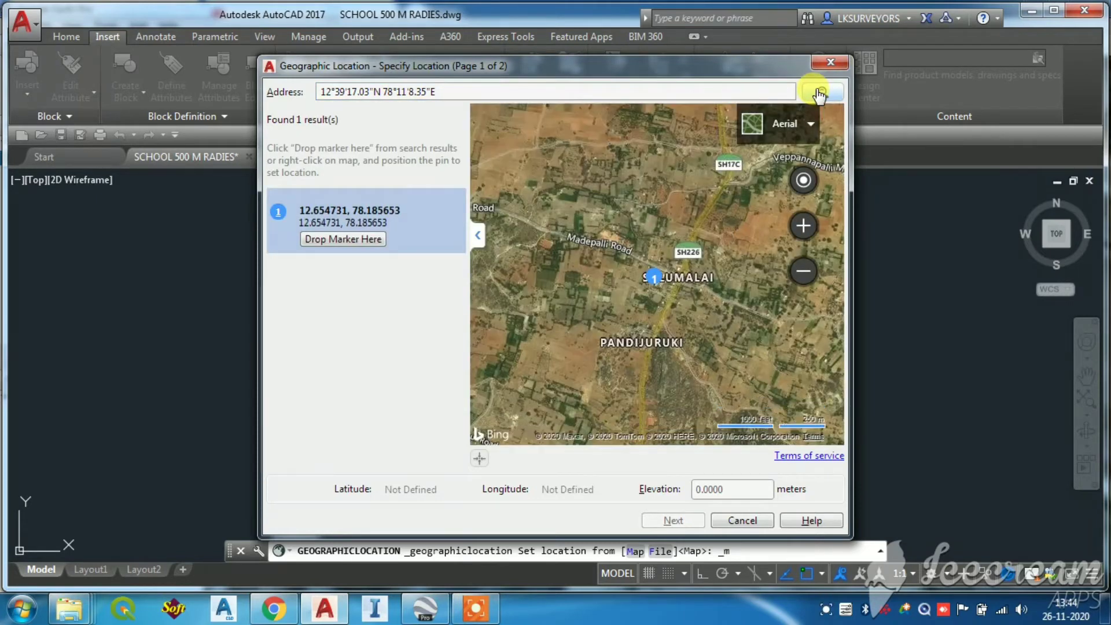
Zoom and pan the aerial map onto the school grounds near Madepalli Road.
{"action": "left_click", "coordinate": [776, 124]}
{"action": "scroll", "coordinate": [558, 296], "scroll_direction": "up", "scroll_amount": 3}
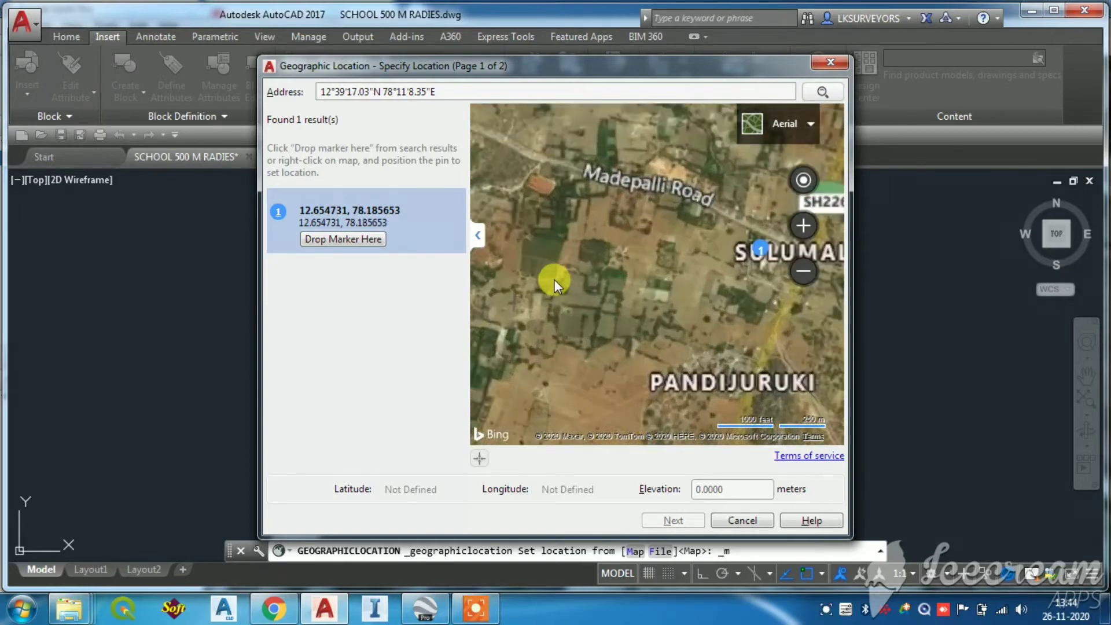
{"action": "left_click_drag", "start_coordinate": [770, 305], "coordinate": [601, 325]}
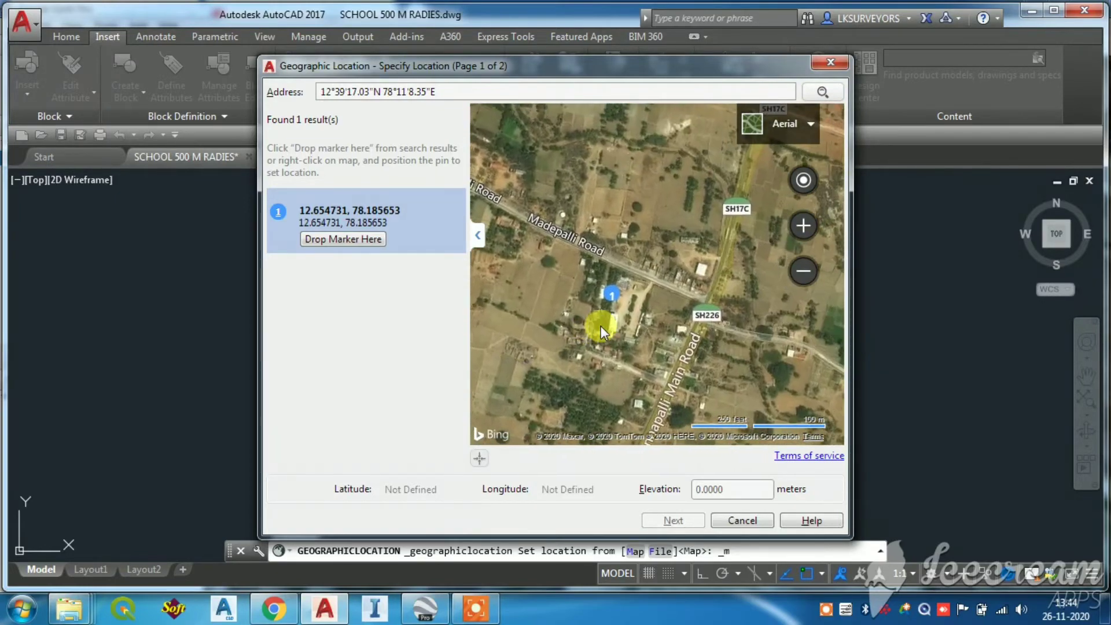
{"action": "scroll", "coordinate": [601, 326], "scroll_direction": "up", "scroll_amount": 1}
{"action": "scroll", "coordinate": [630, 300], "scroll_direction": "up", "scroll_amount": 1}
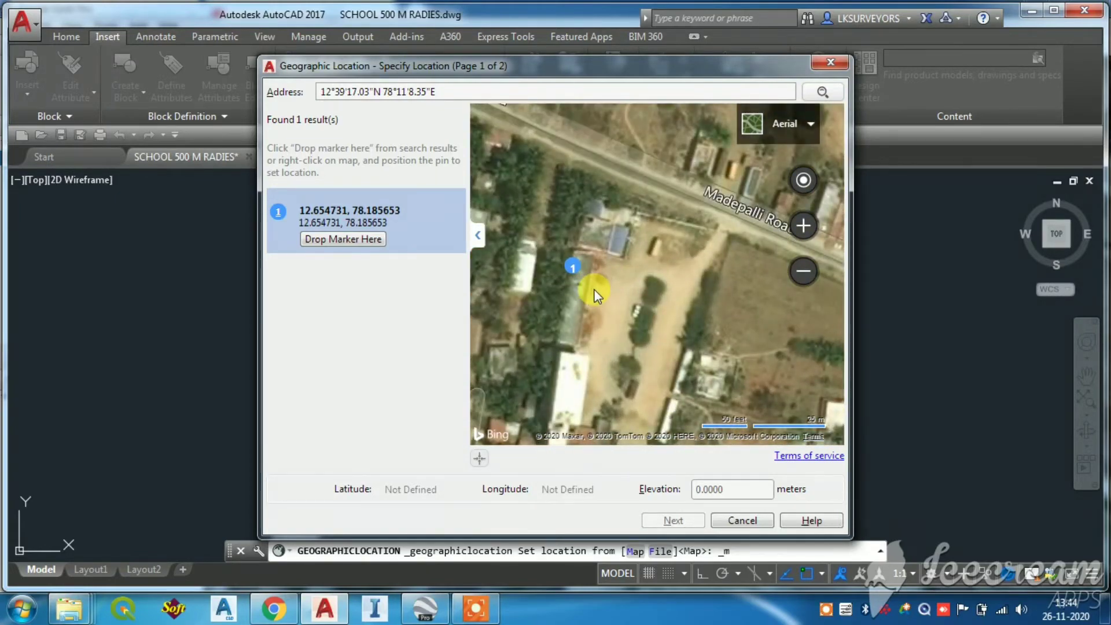
{"action": "left_click_drag", "start_coordinate": [614, 277], "coordinate": [594, 312]}
{"action": "scroll", "coordinate": [557, 285], "scroll_direction": "up", "scroll_amount": 1}
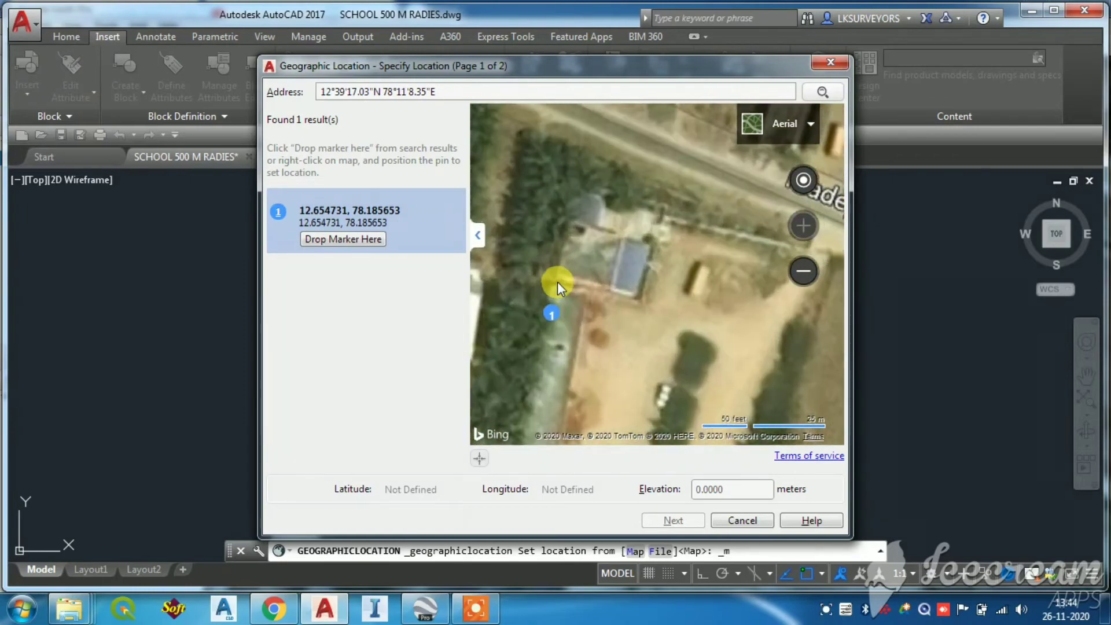
{"action": "scroll", "coordinate": [562, 283], "scroll_direction": "down", "scroll_amount": 1}
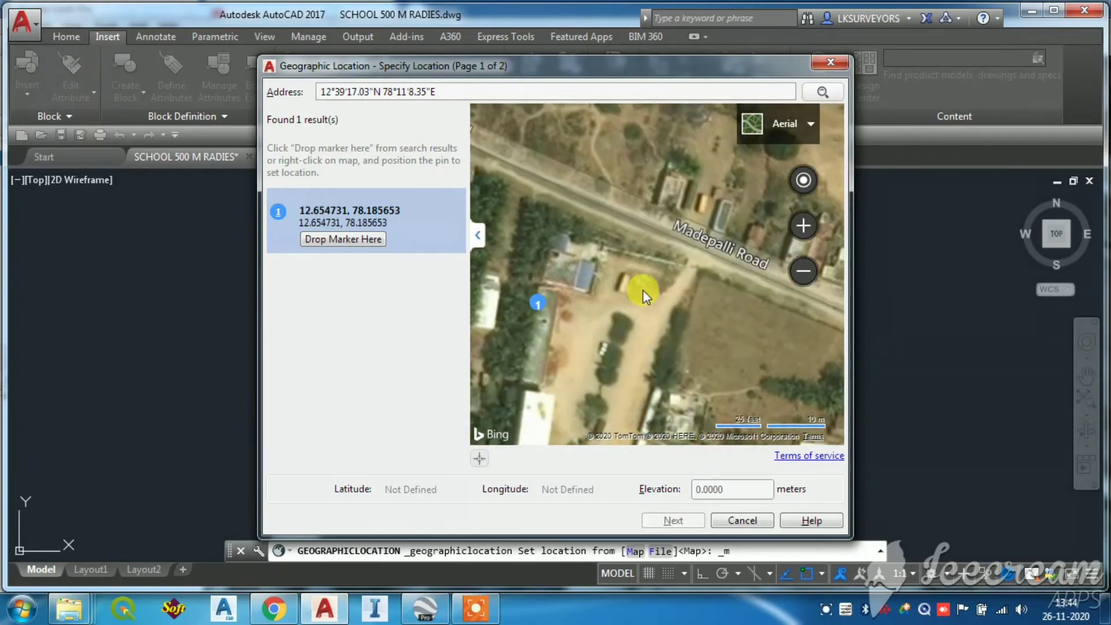
{"action": "left_click_drag", "start_coordinate": [644, 290], "coordinate": [619, 295]}
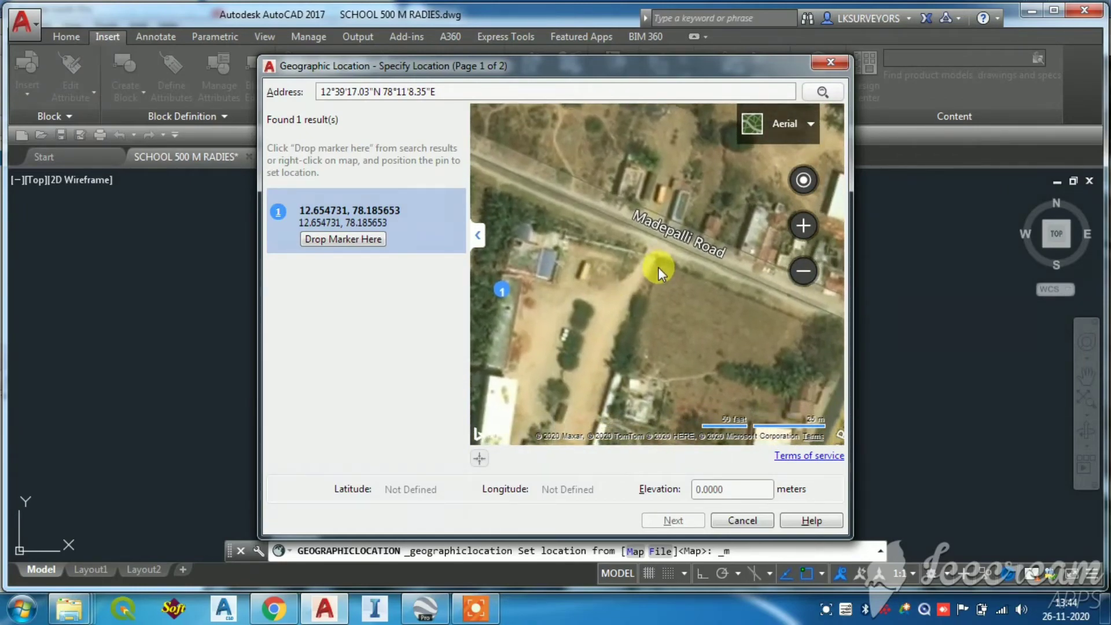
{"action": "left_click_drag", "start_coordinate": [660, 290], "coordinate": [659, 304]}
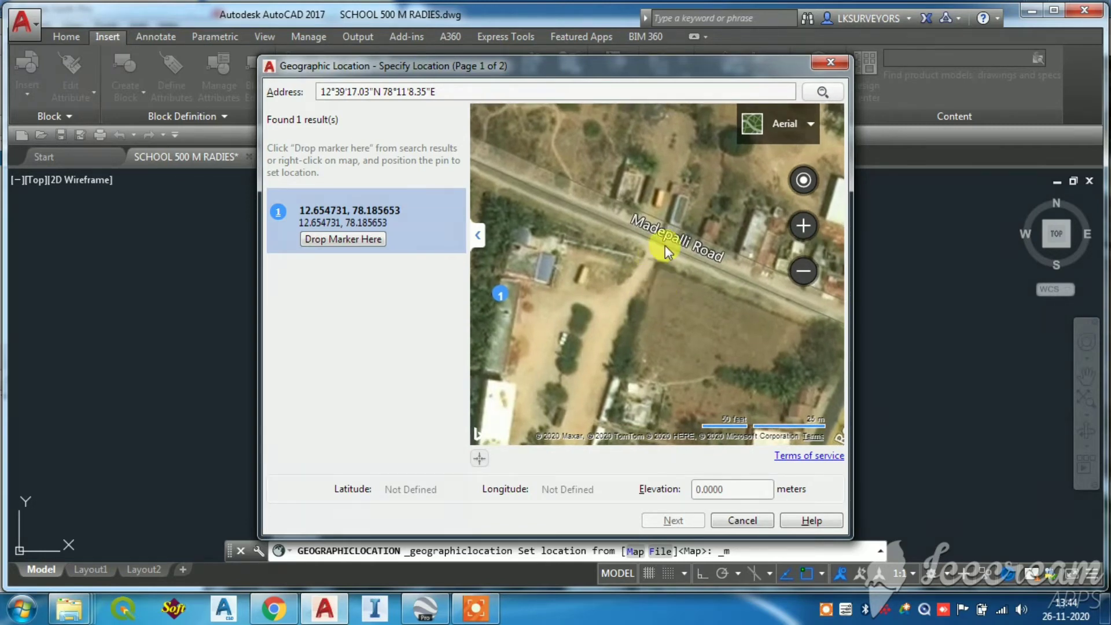
Switch the map style to Road, then back to Aerial.
{"action": "left_click", "coordinate": [812, 125]}
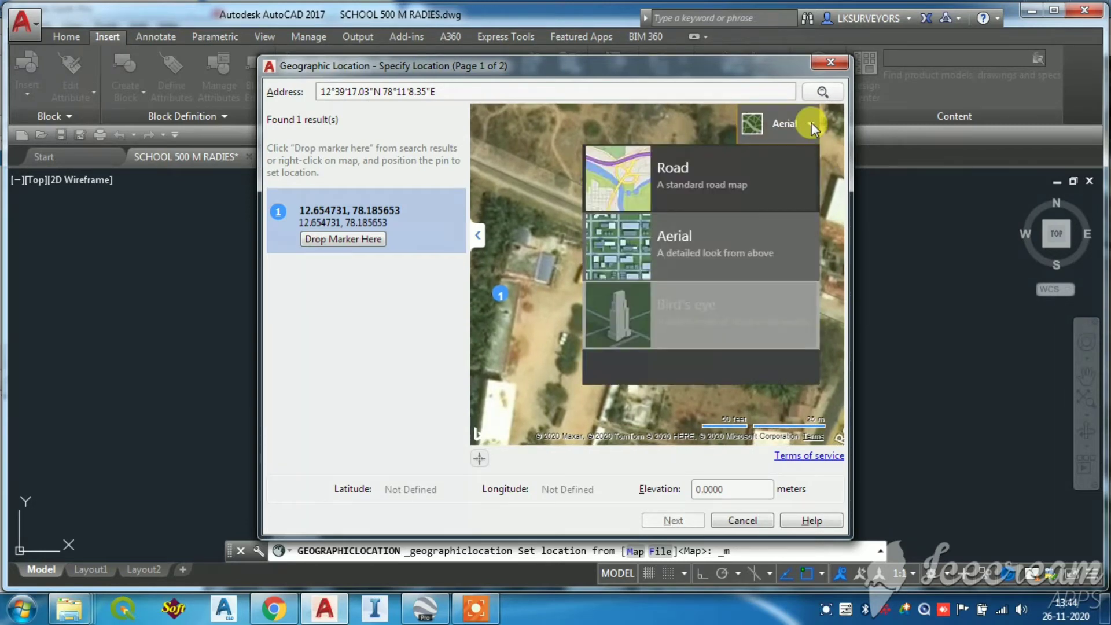
{"action": "left_click", "coordinate": [665, 200]}
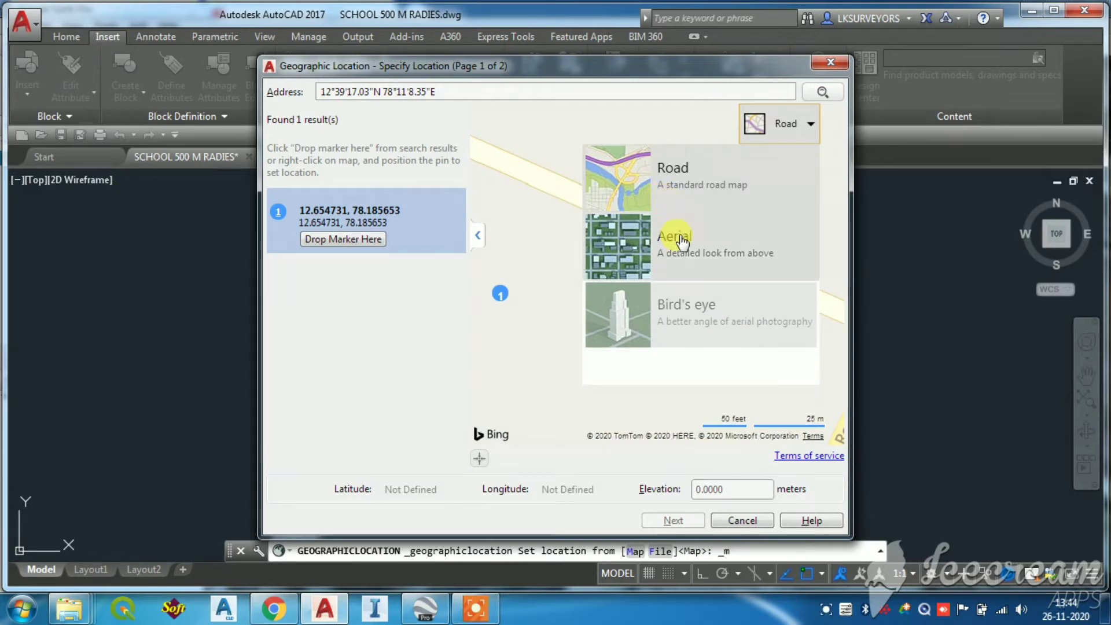
{"action": "left_click", "coordinate": [553, 304]}
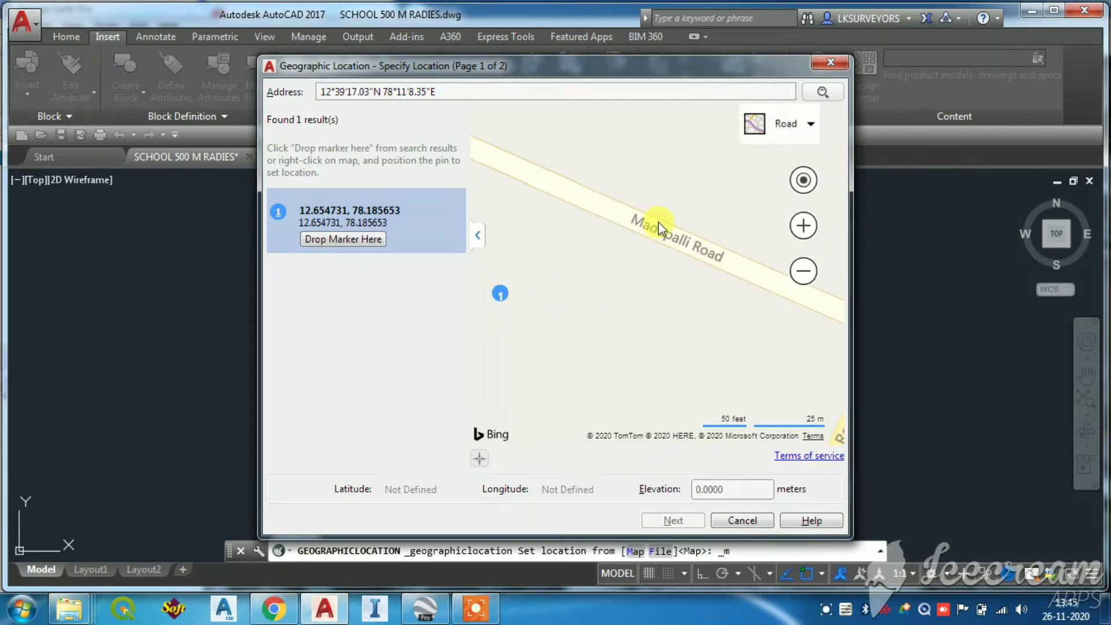
{"action": "left_click", "coordinate": [811, 126]}
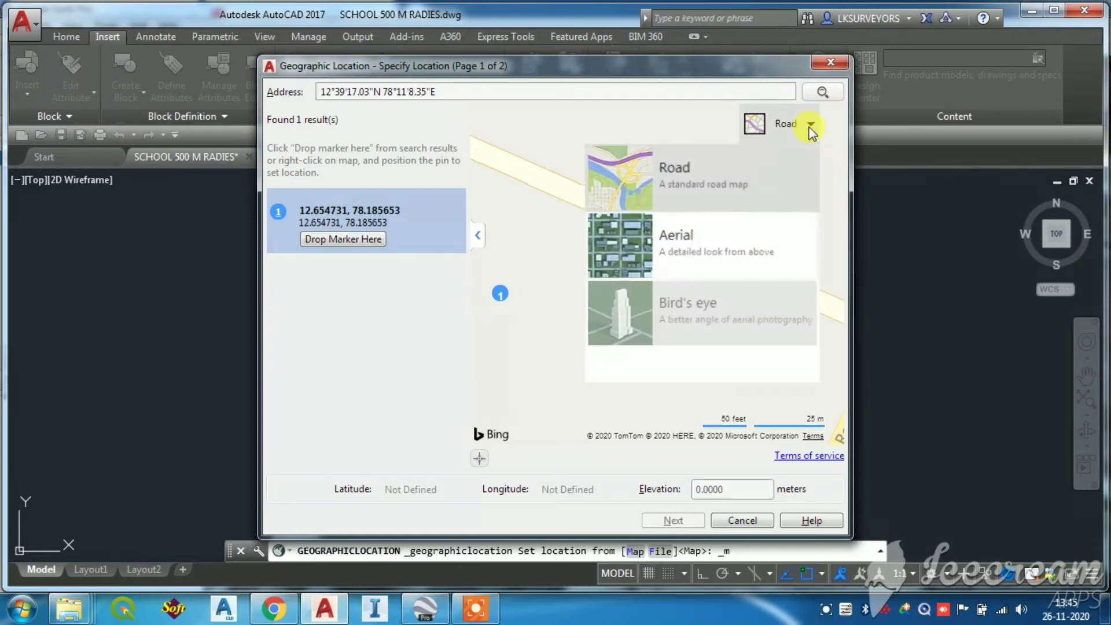
{"action": "left_click", "coordinate": [721, 255]}
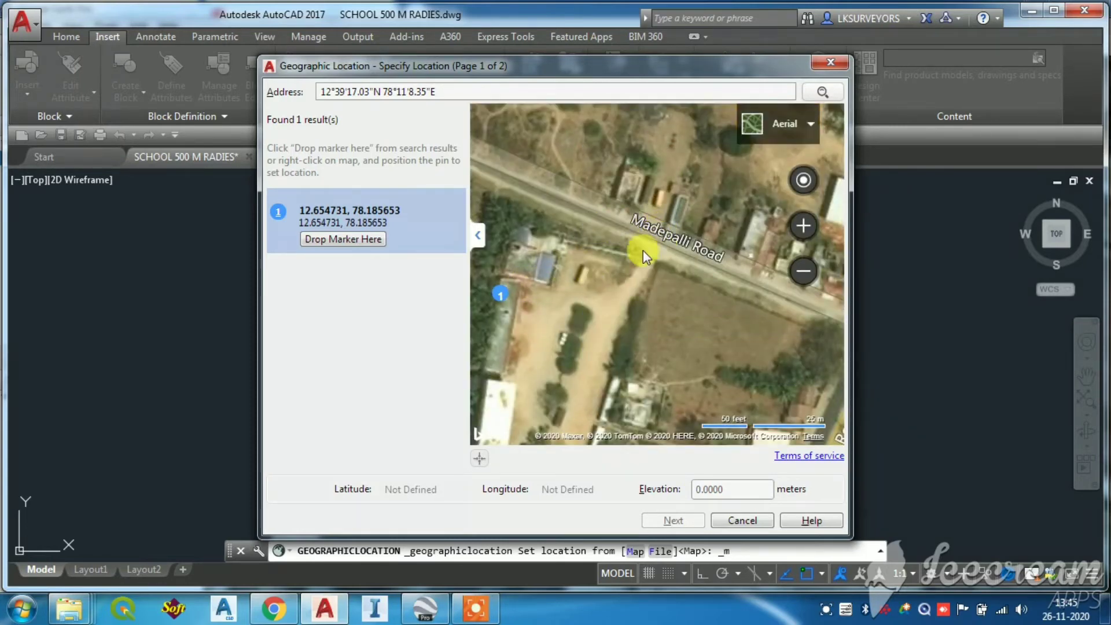
Drop the pin and drag it beside Madepalli Road to 12.6548, 78.1862, then continue.
{"action": "left_click", "coordinate": [376, 240]}
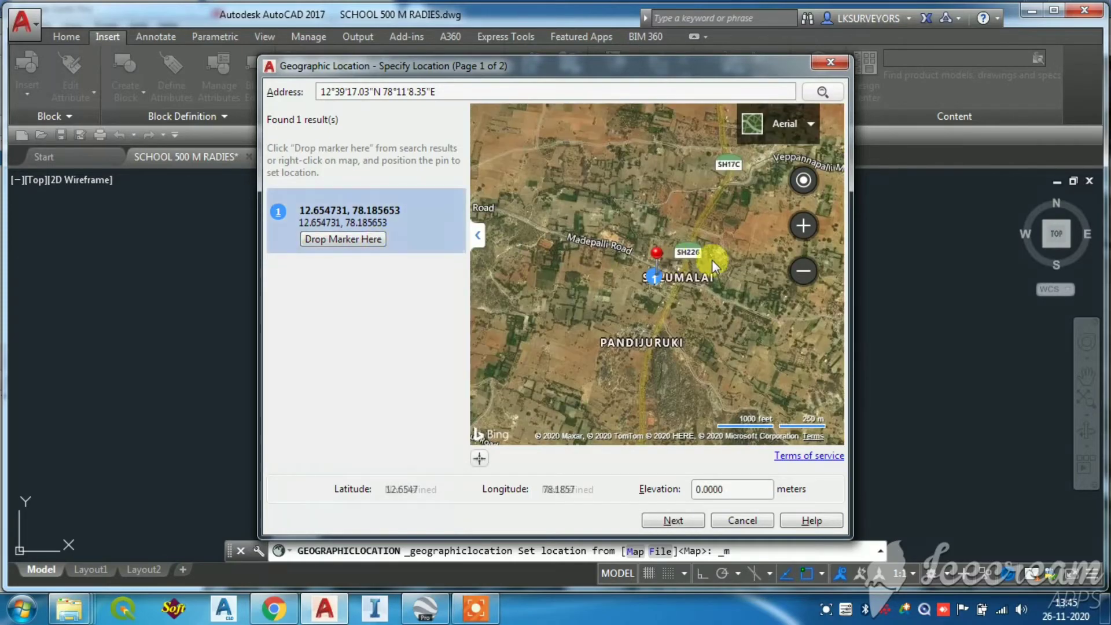
{"action": "left_click", "coordinate": [660, 269]}
{"action": "scroll", "coordinate": [648, 313], "scroll_direction": "up", "scroll_amount": 3}
{"action": "mouse_move", "coordinate": [644, 349]}
{"action": "left_mouse_down"}
{"action": "mouse_move", "coordinate": [609, 345]}
{"action": "mouse_move", "coordinate": [604, 297]}
{"action": "mouse_move", "coordinate": [752, 280]}
{"action": "left_mouse_up"}
{"action": "scroll", "coordinate": [620, 330], "scroll_direction": "up", "scroll_amount": 2}
{"action": "scroll", "coordinate": [607, 275], "scroll_direction": "down", "scroll_amount": 2}
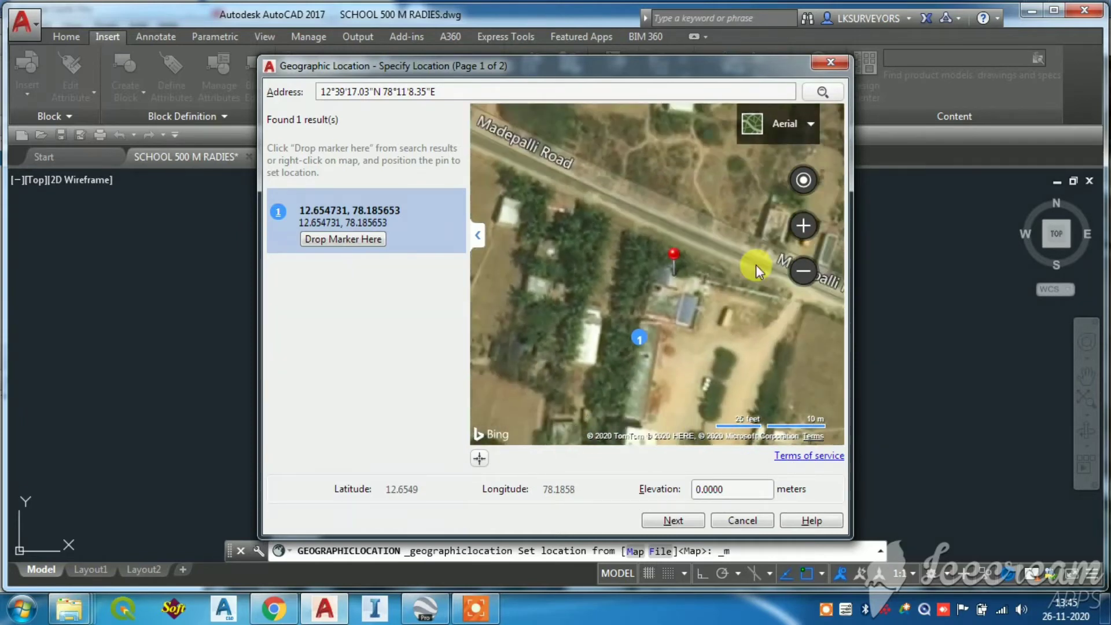
{"action": "scroll", "coordinate": [747, 277], "scroll_direction": "up", "scroll_amount": 2}
{"action": "mouse_move", "coordinate": [581, 278]}
{"action": "left_mouse_down"}
{"action": "mouse_move", "coordinate": [717, 303]}
{"action": "mouse_move", "coordinate": [828, 345]}
{"action": "left_mouse_up"}
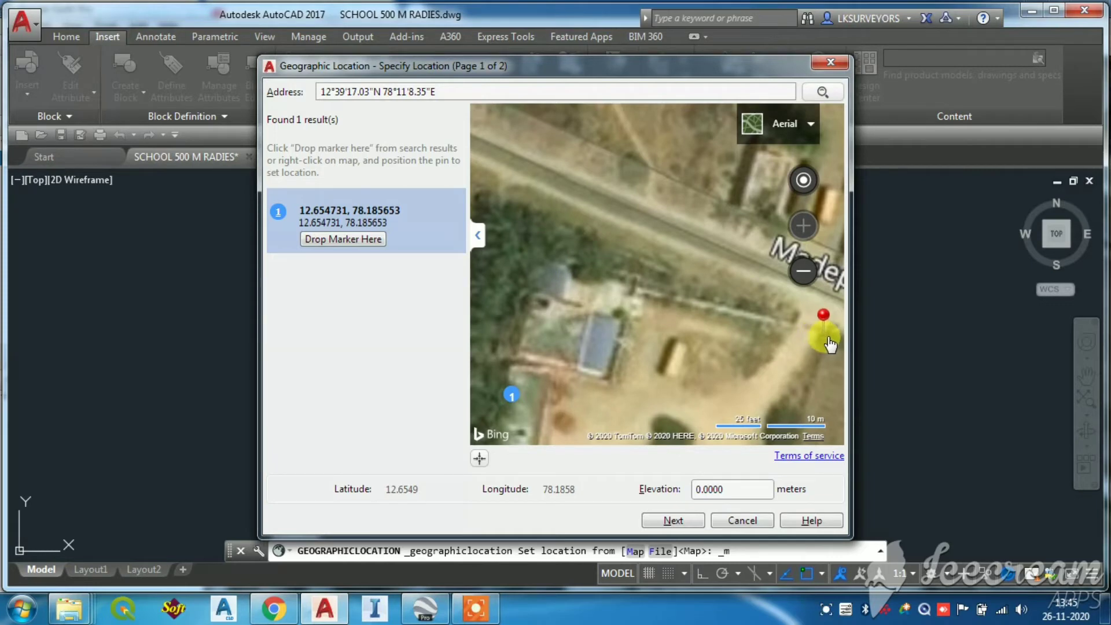
{"action": "scroll", "coordinate": [615, 295], "scroll_direction": "down", "scroll_amount": 2}
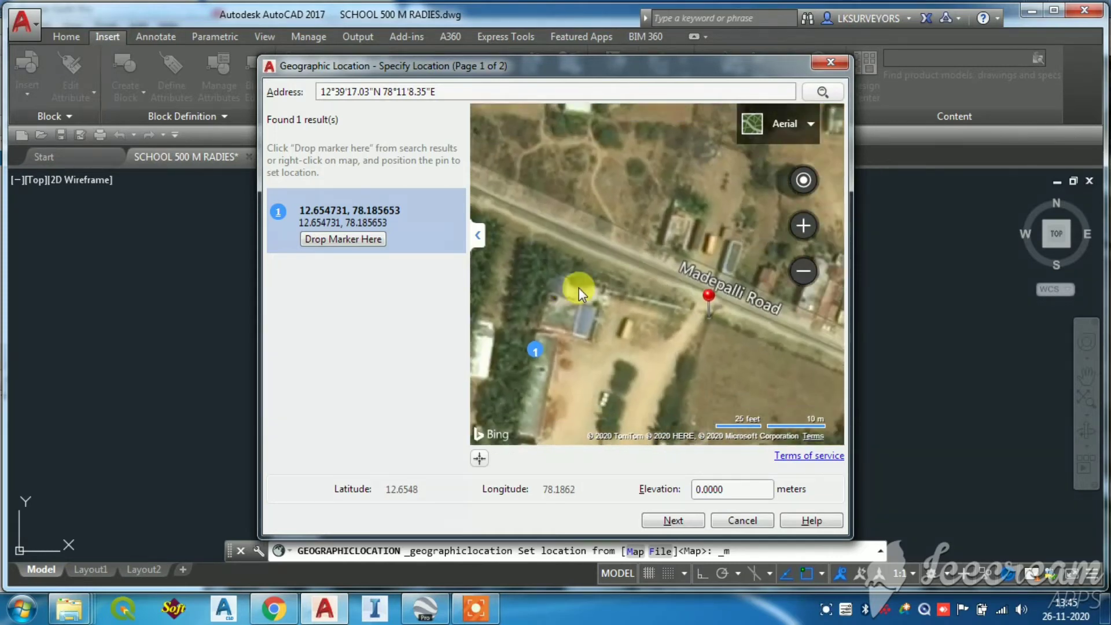
{"action": "scroll", "coordinate": [721, 307], "scroll_direction": "up", "scroll_amount": 2}
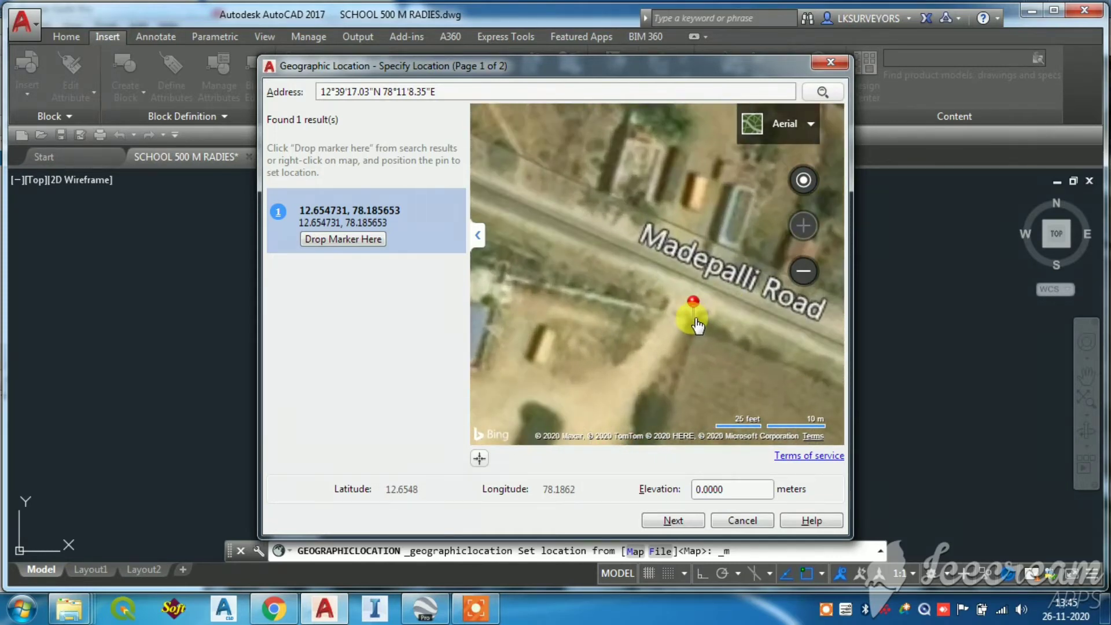
{"action": "left_click_drag", "start_coordinate": [698, 326], "coordinate": [697, 329]}
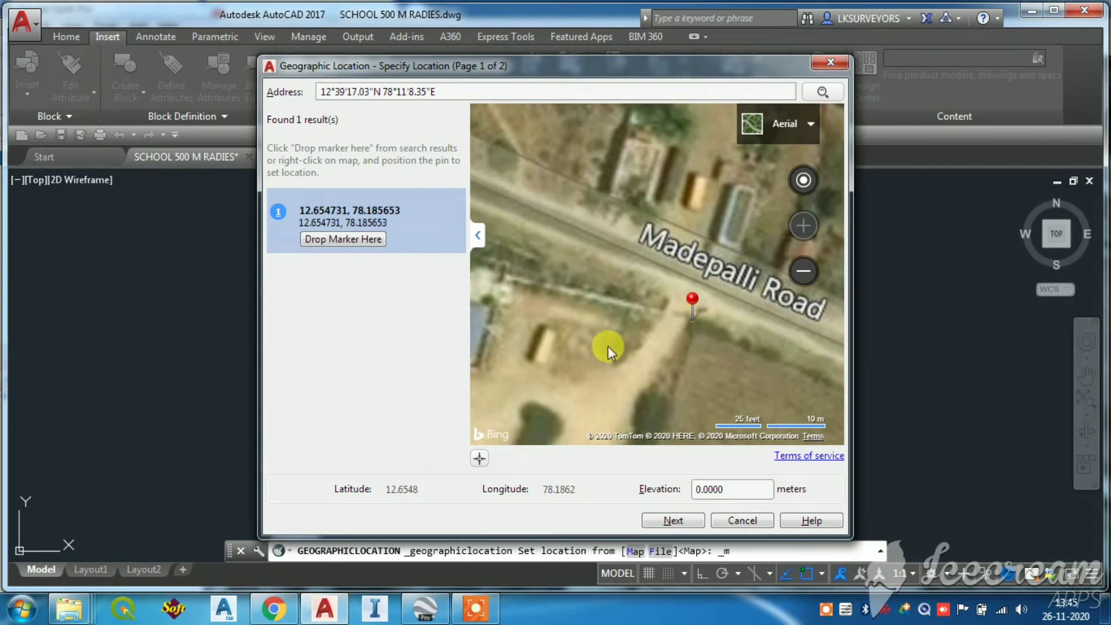
{"action": "left_click", "coordinate": [662, 521]}
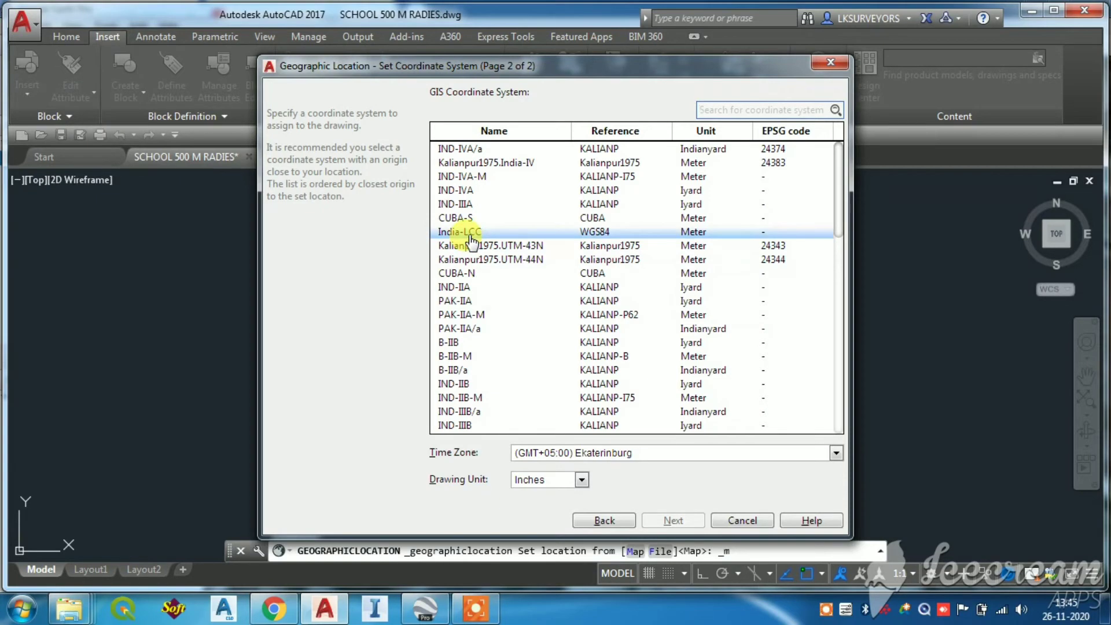
Select UTM84-43N from the coordinate system list.
{"action": "scroll", "coordinate": [470, 239], "scroll_direction": "down", "scroll_amount": 8}
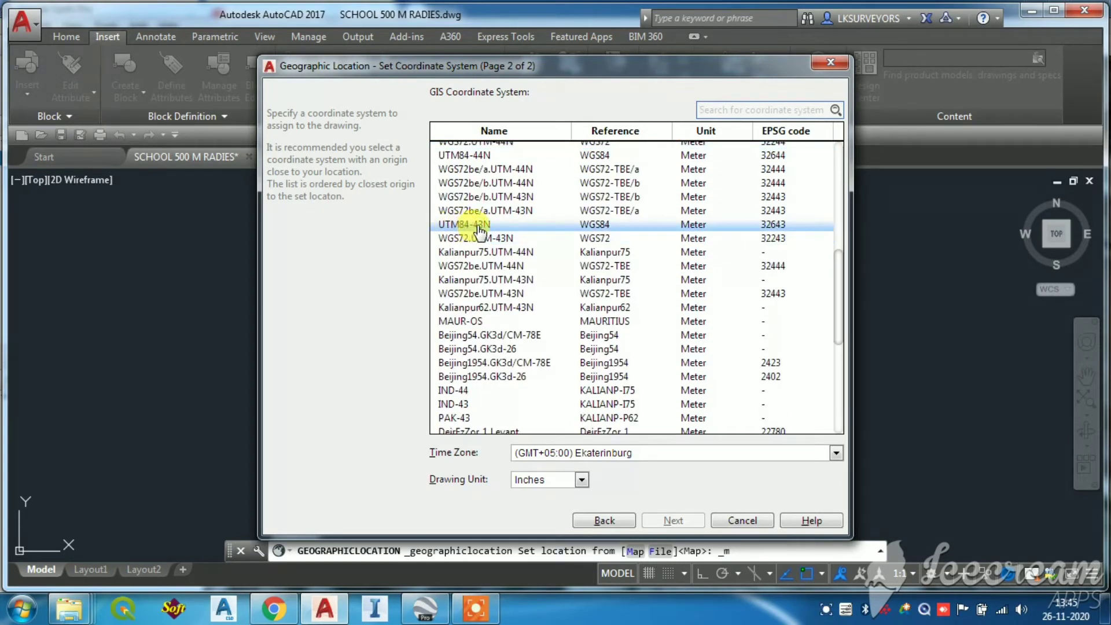
{"action": "left_click", "coordinate": [458, 228]}
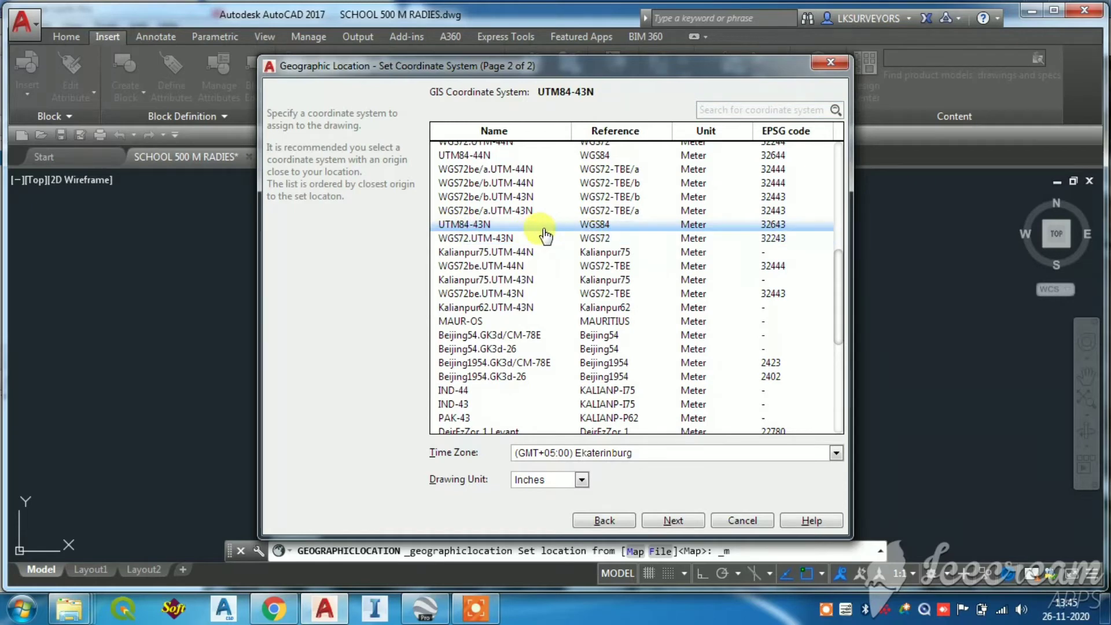
{"action": "left_click", "coordinate": [586, 227]}
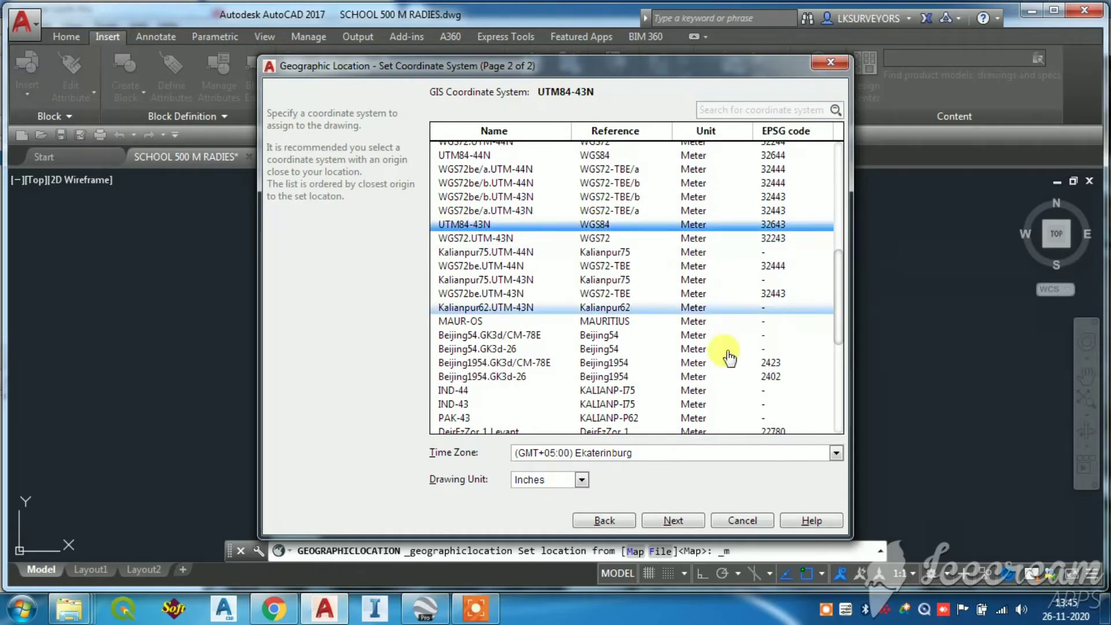
Browse the Time Zone list, leaving it on (GMT+05:00) Ekaterinburg.
{"action": "left_click", "coordinate": [596, 453]}
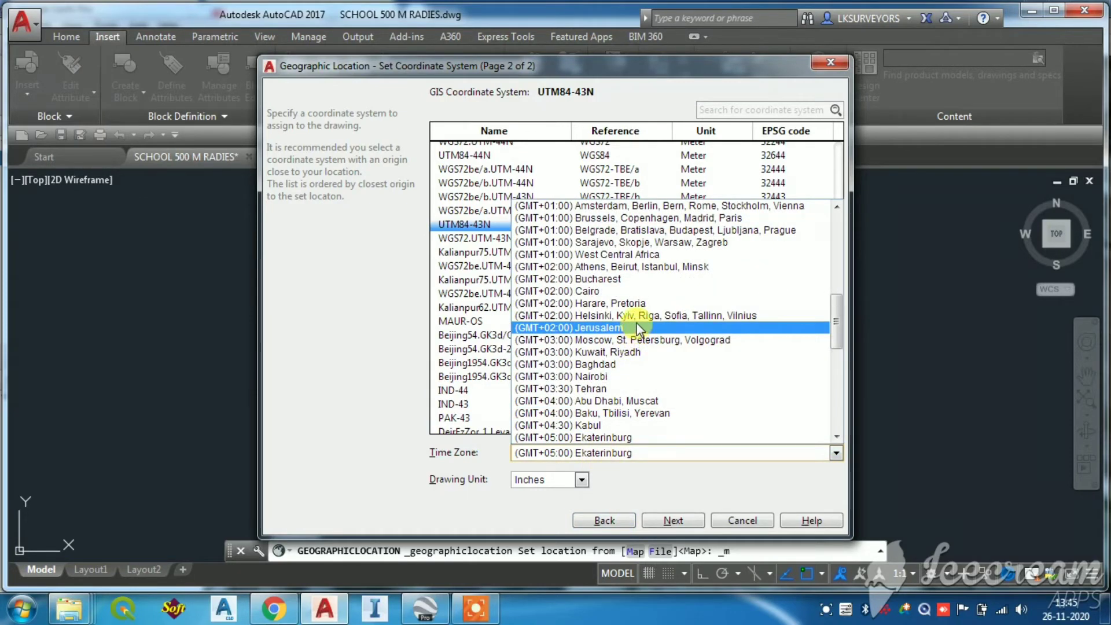
{"action": "scroll", "coordinate": [611, 329], "scroll_direction": "up", "scroll_amount": 2}
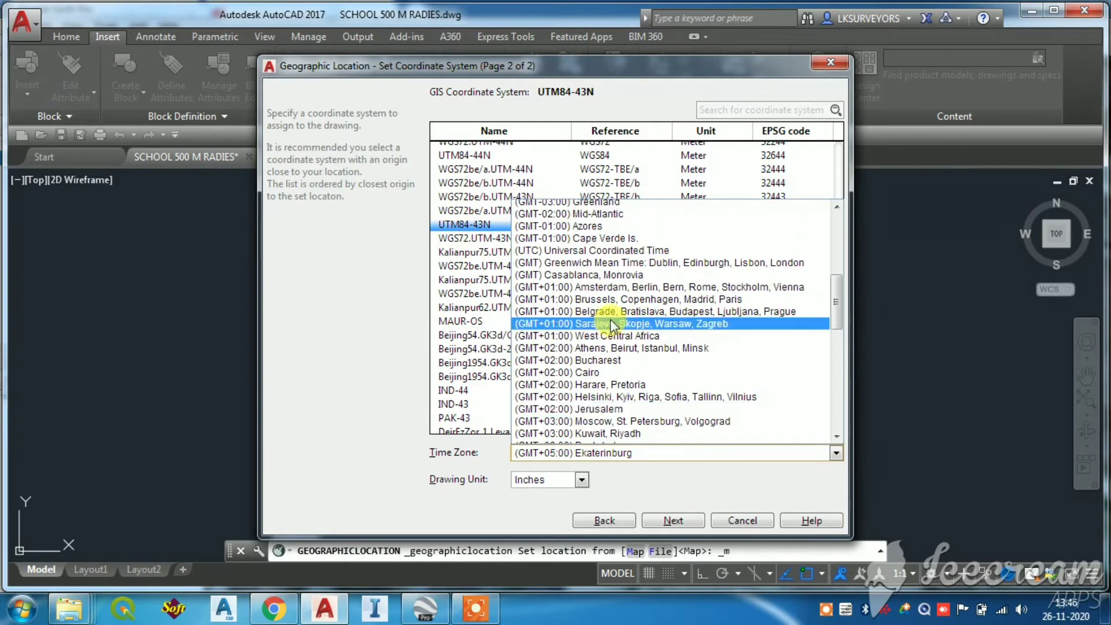
{"action": "scroll", "coordinate": [616, 301], "scroll_direction": "down", "scroll_amount": 7}
{"action": "scroll", "coordinate": [625, 353], "scroll_direction": "down", "scroll_amount": 4}
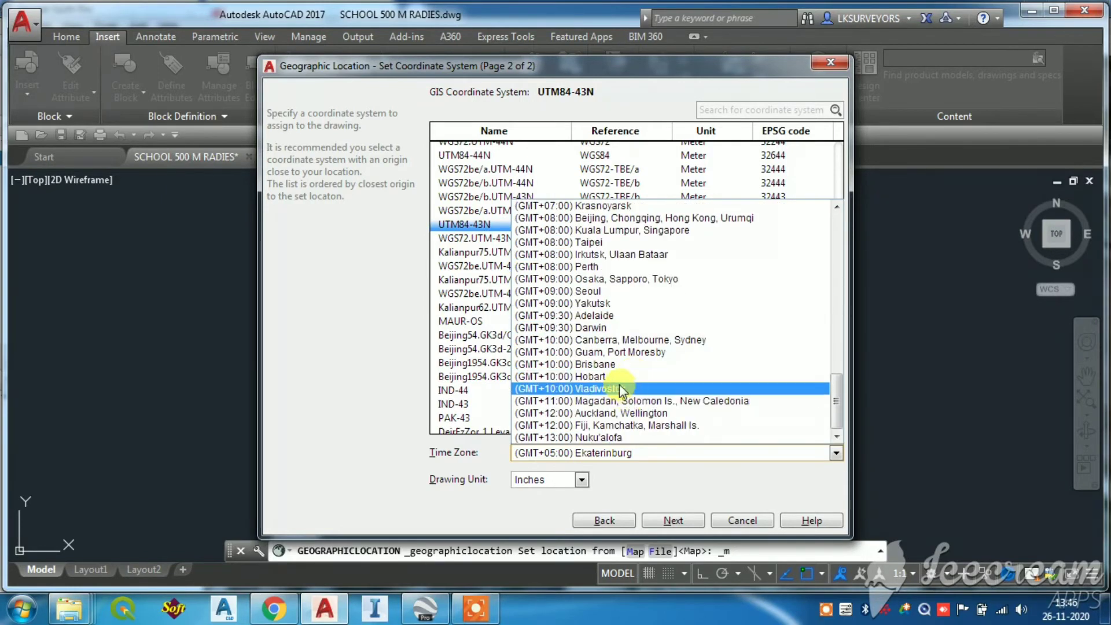
{"action": "scroll", "coordinate": [618, 292], "scroll_direction": "up", "scroll_amount": 2}
{"action": "scroll", "coordinate": [618, 292], "scroll_direction": "up", "scroll_amount": 4}
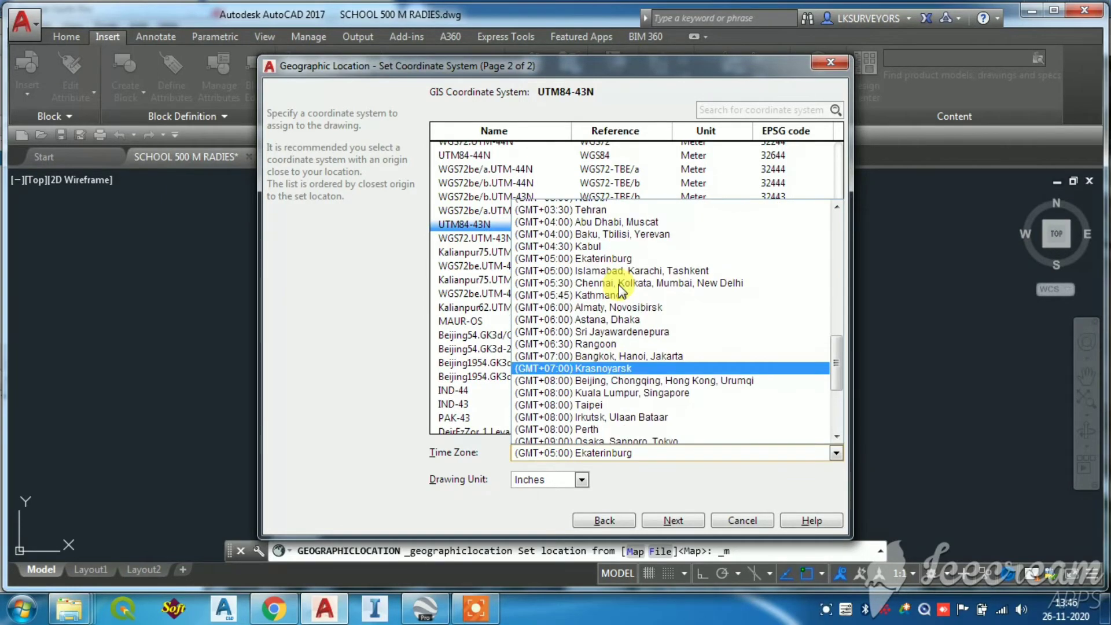
{"action": "scroll", "coordinate": [619, 288], "scroll_direction": "up", "scroll_amount": 3}
{"action": "scroll", "coordinate": [619, 289], "scroll_direction": "up", "scroll_amount": 6}
{"action": "scroll", "coordinate": [618, 272], "scroll_direction": "up", "scroll_amount": 4}
{"action": "scroll", "coordinate": [617, 263], "scroll_direction": "up", "scroll_amount": 1}
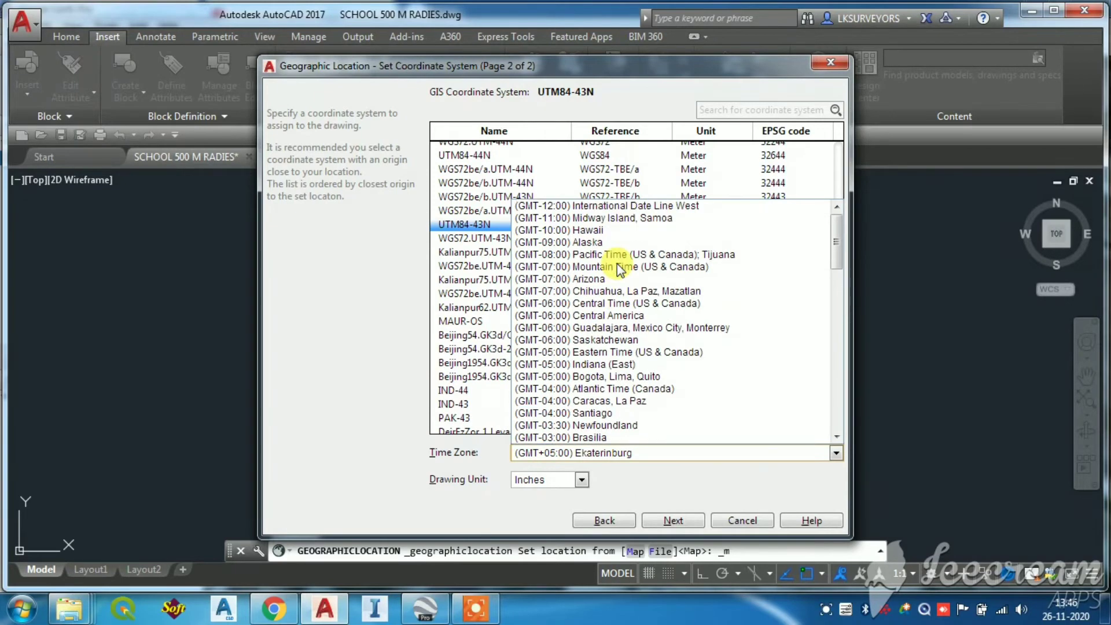
{"action": "scroll", "coordinate": [621, 359], "scroll_direction": "down", "scroll_amount": 2}
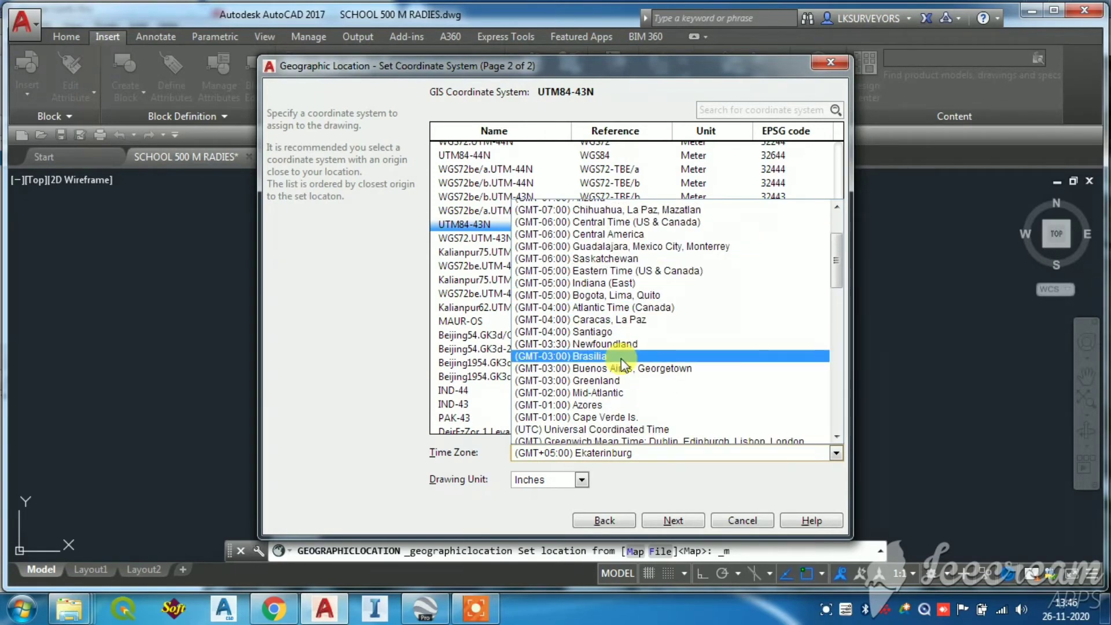
{"action": "scroll", "coordinate": [621, 358], "scroll_direction": "down", "scroll_amount": 3}
{"action": "scroll", "coordinate": [622, 360], "scroll_direction": "down", "scroll_amount": 2}
{"action": "scroll", "coordinate": [622, 362], "scroll_direction": "down", "scroll_amount": 2}
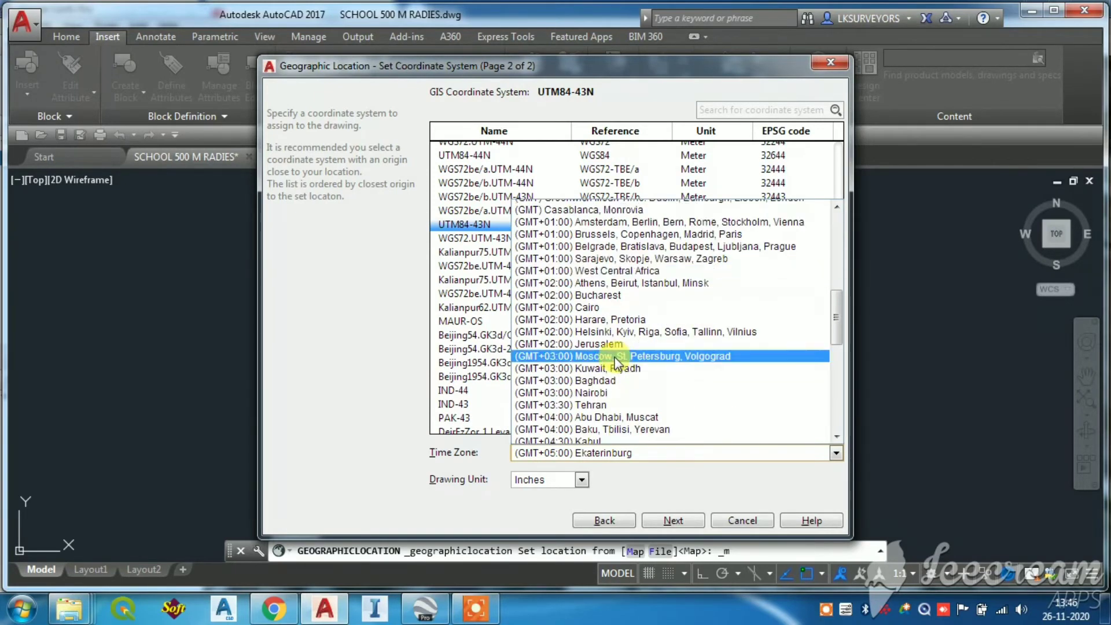
{"action": "scroll", "coordinate": [611, 357], "scroll_direction": "down", "scroll_amount": 2}
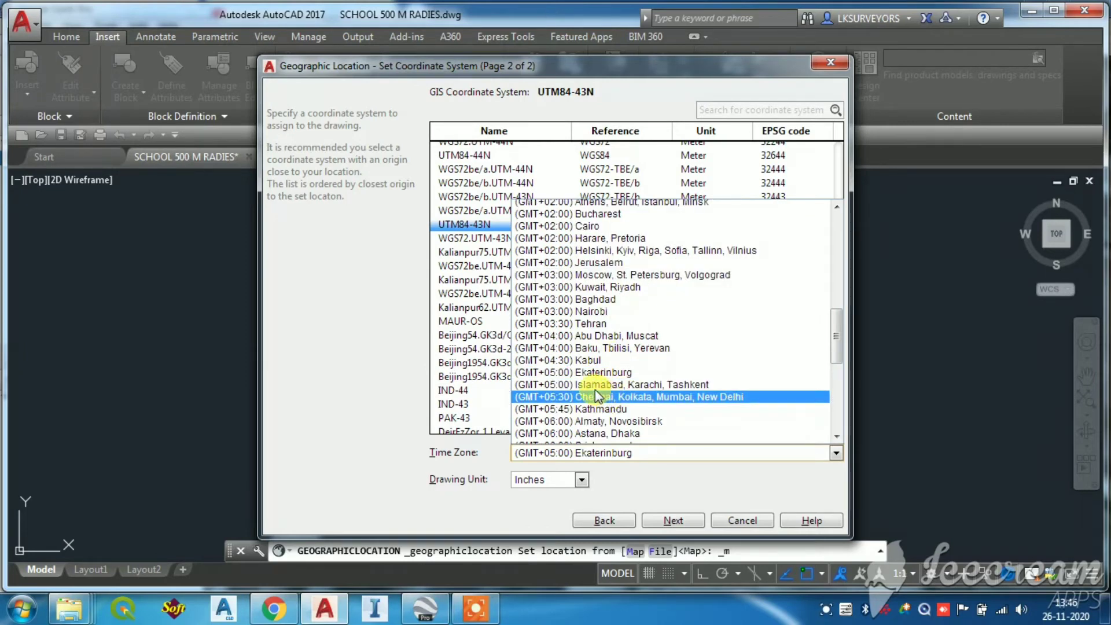
Set time zone GMT+05:30 Chennai/Kolkata/Mumbai/New Delhi and drawing units Meters, resetting units to match.
{"action": "left_click", "coordinate": [711, 399]}
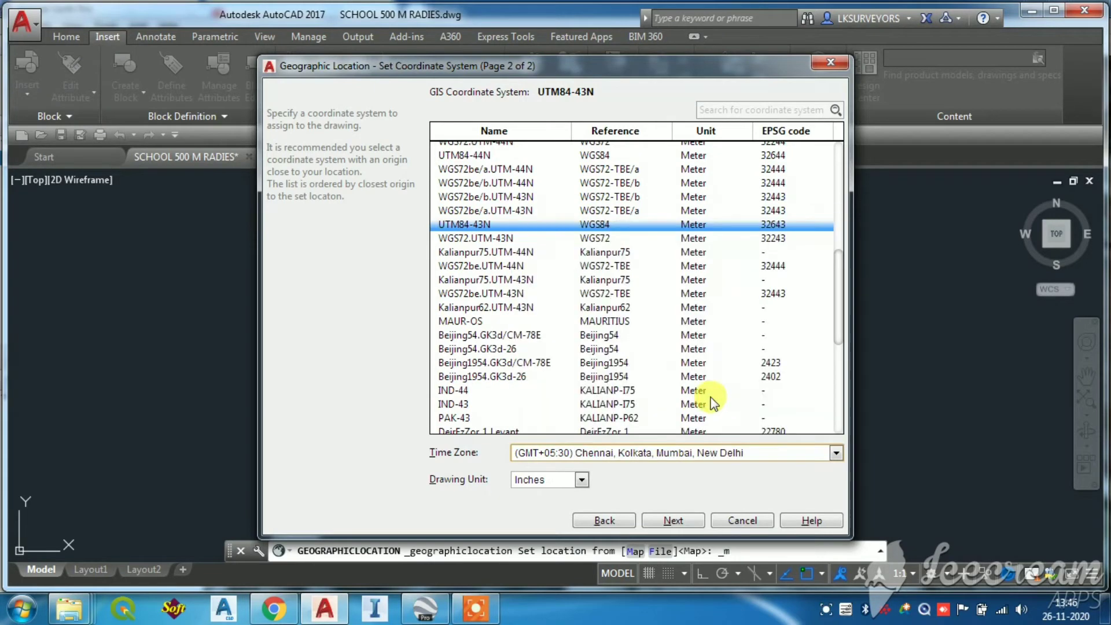
{"action": "left_click", "coordinate": [581, 481]}
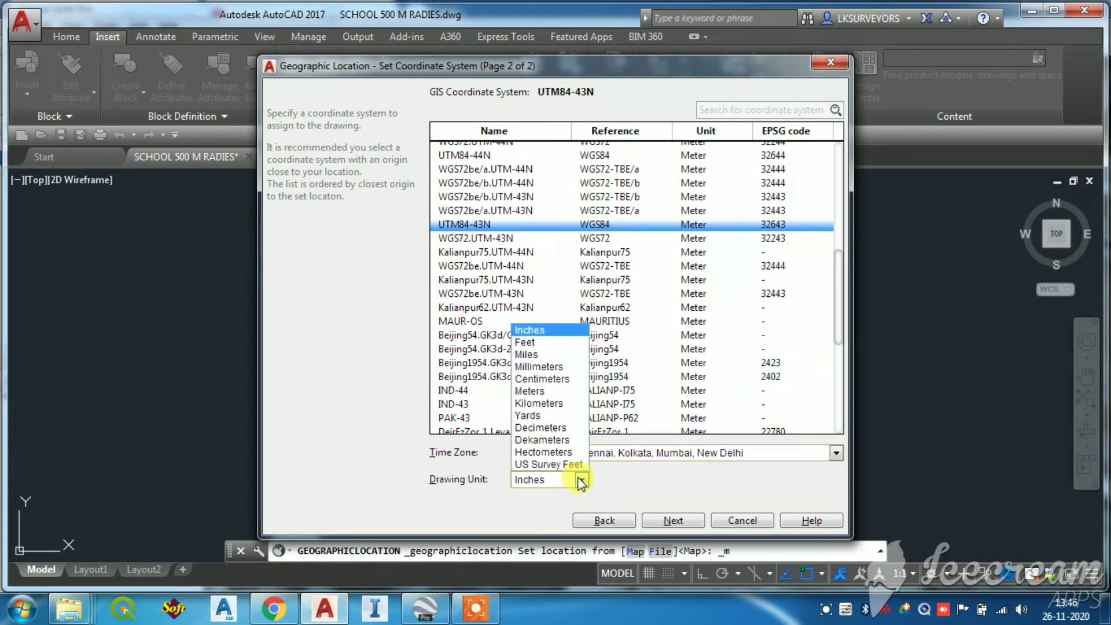
{"action": "left_click", "coordinate": [546, 392]}
{"action": "left_click", "coordinate": [492, 294]}
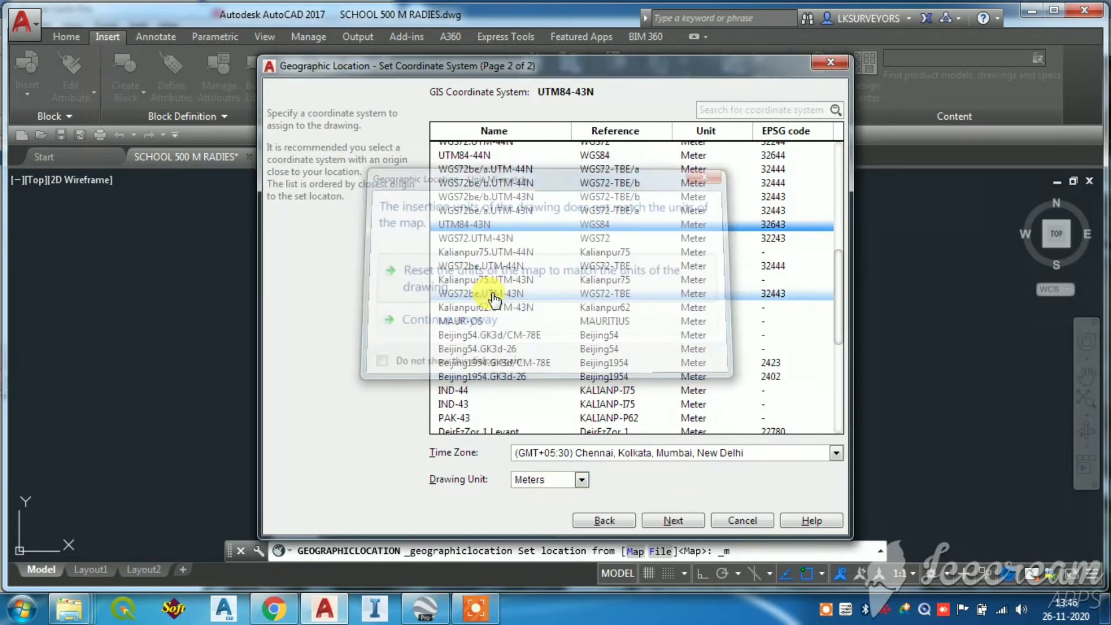
{"action": "left_click", "coordinate": [680, 519]}
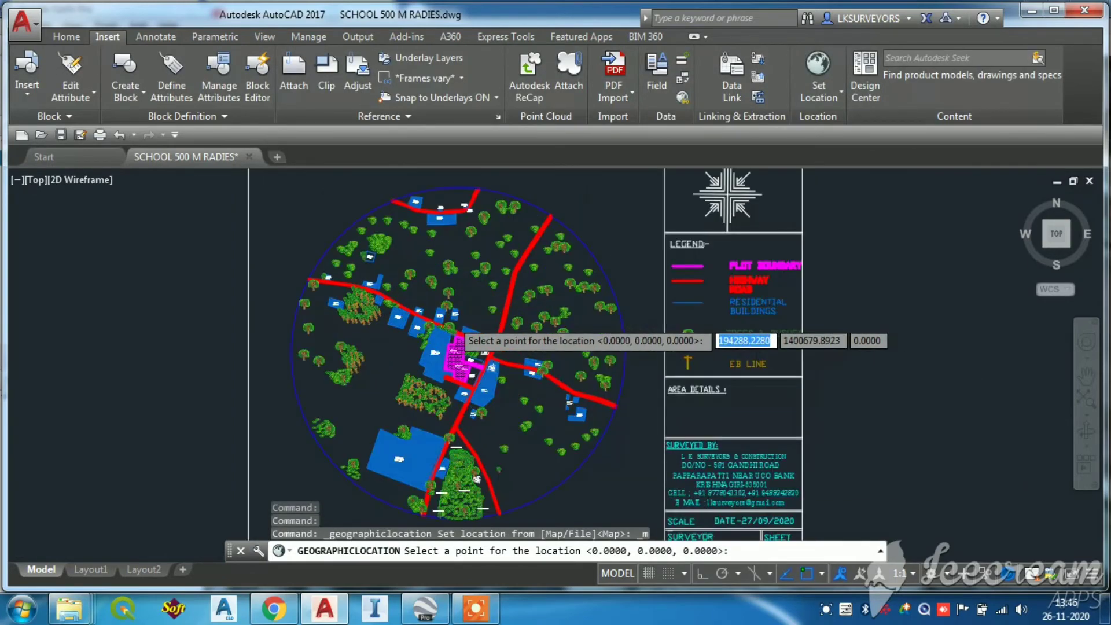
Place the location point on the magenta boundary's corner and accept a north angle of 90.
{"action": "scroll", "coordinate": [454, 316], "scroll_direction": "up", "scroll_amount": 3}
{"action": "scroll", "coordinate": [469, 376], "scroll_direction": "up", "scroll_amount": 3}
{"action": "scroll", "coordinate": [462, 355], "scroll_direction": "up", "scroll_amount": 3}
{"action": "scroll", "coordinate": [483, 322], "scroll_direction": "up", "scroll_amount": 2}
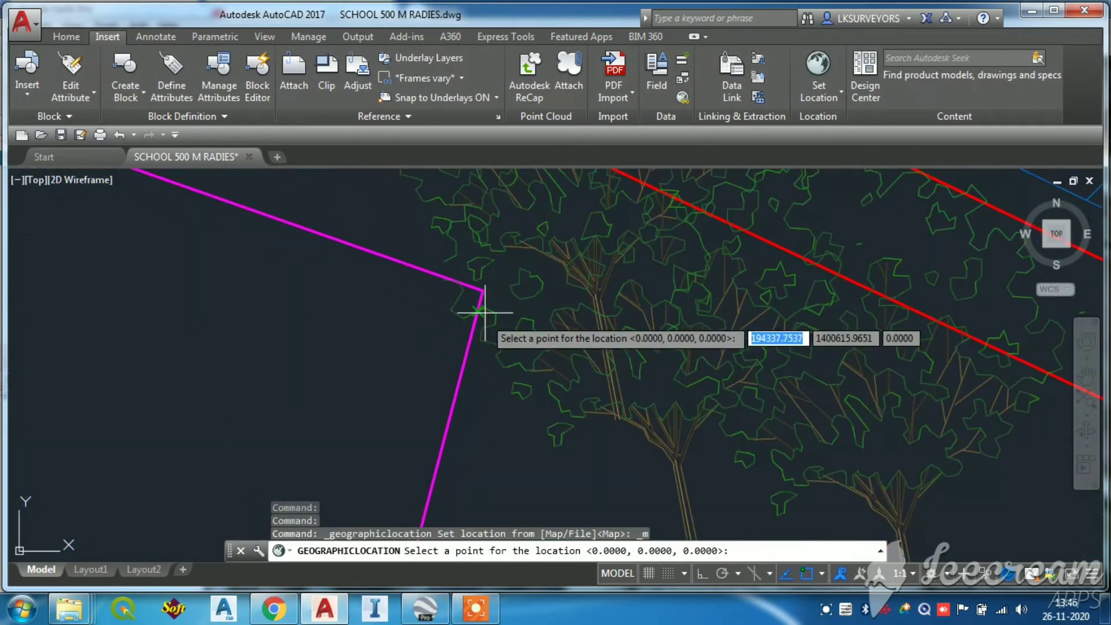
{"action": "scroll", "coordinate": [484, 312], "scroll_direction": "up", "scroll_amount": 2}
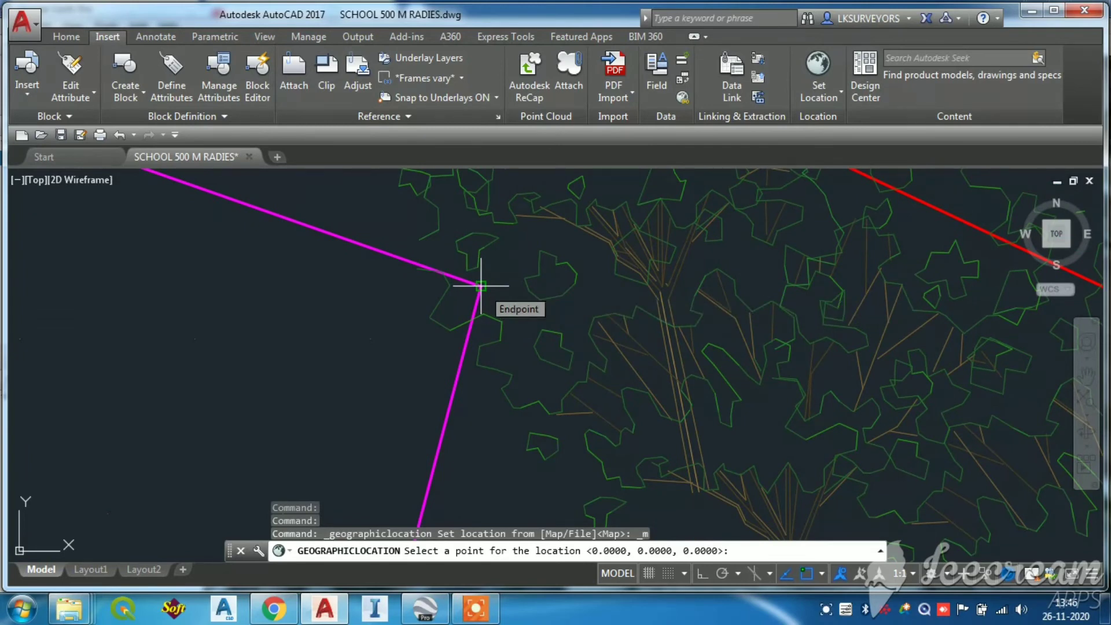
{"action": "left_click", "coordinate": [480, 286]}
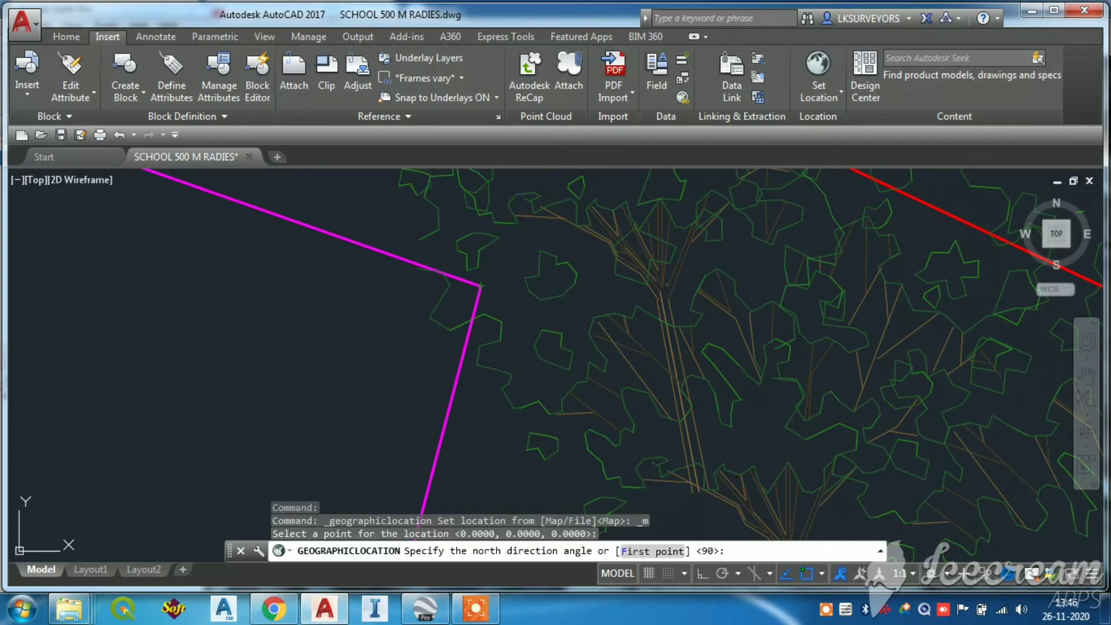
{"action": "left_click", "coordinate": [348, 341]}
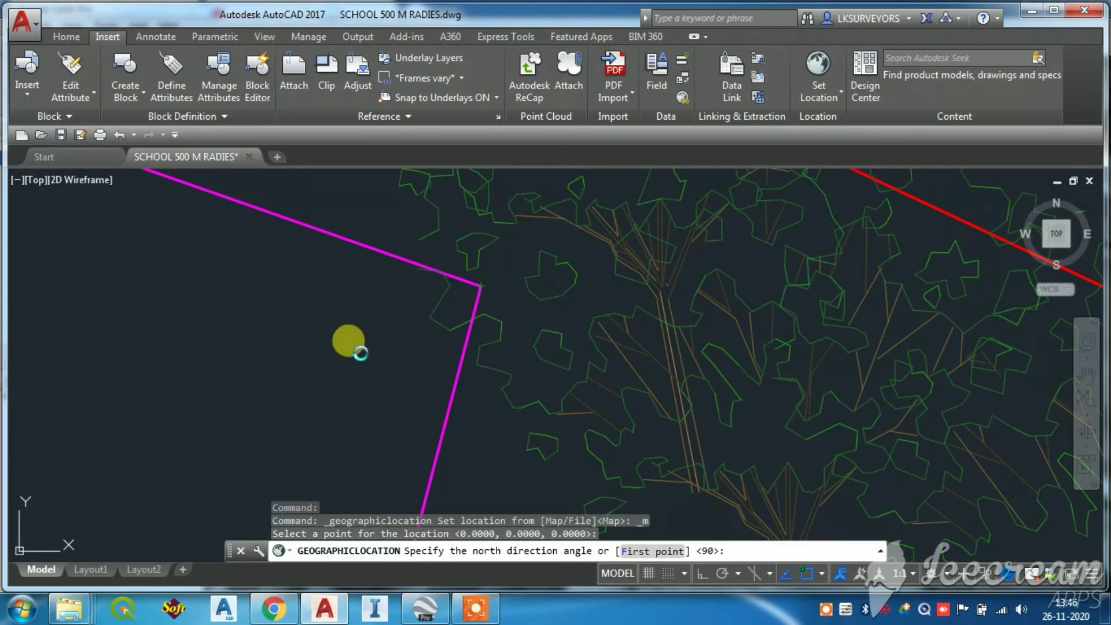
{"action": "key", "text": "Return"}
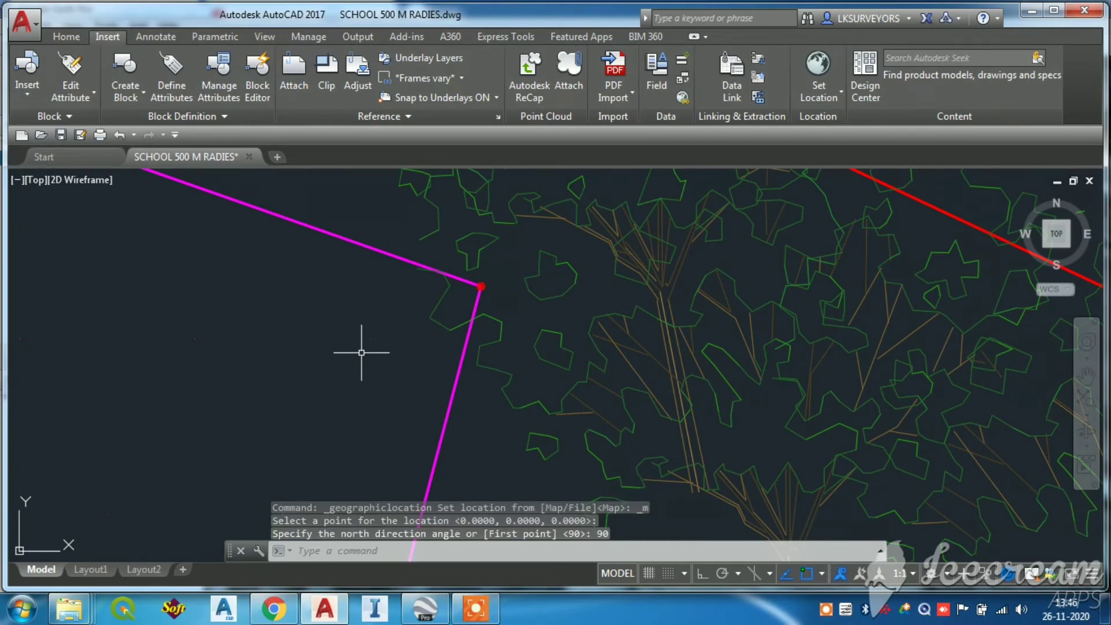
Zoom around the school drawing to inspect it over the Bing aerial imagery.
{"action": "scroll", "coordinate": [481, 313], "scroll_direction": "down", "scroll_amount": 5}
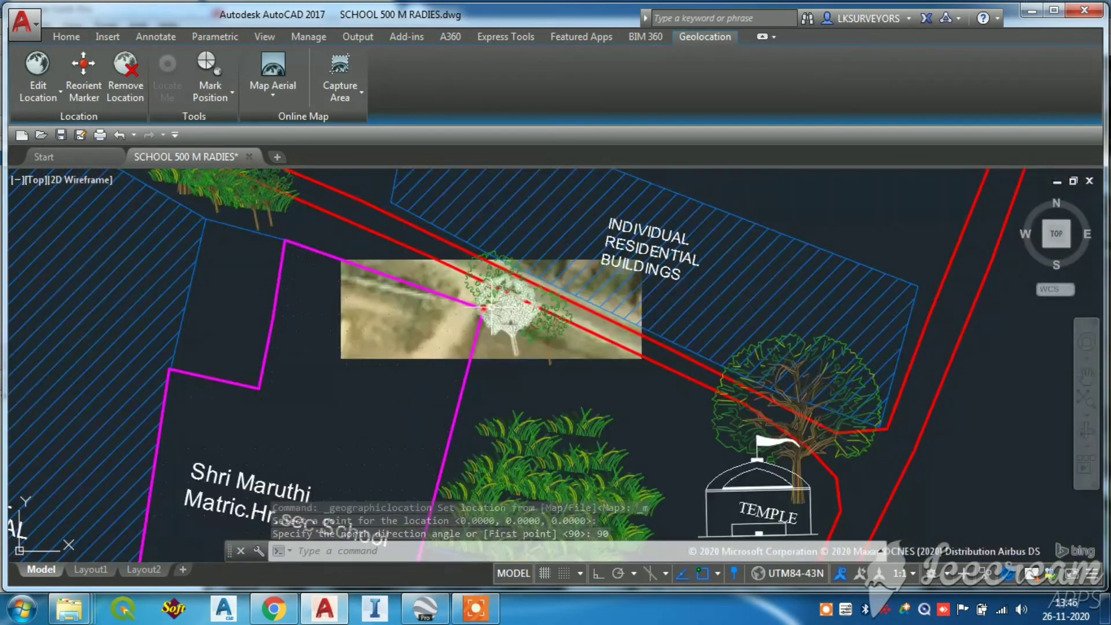
{"action": "scroll", "coordinate": [492, 307], "scroll_direction": "down", "scroll_amount": 2}
{"action": "scroll", "coordinate": [506, 302], "scroll_direction": "down", "scroll_amount": 3}
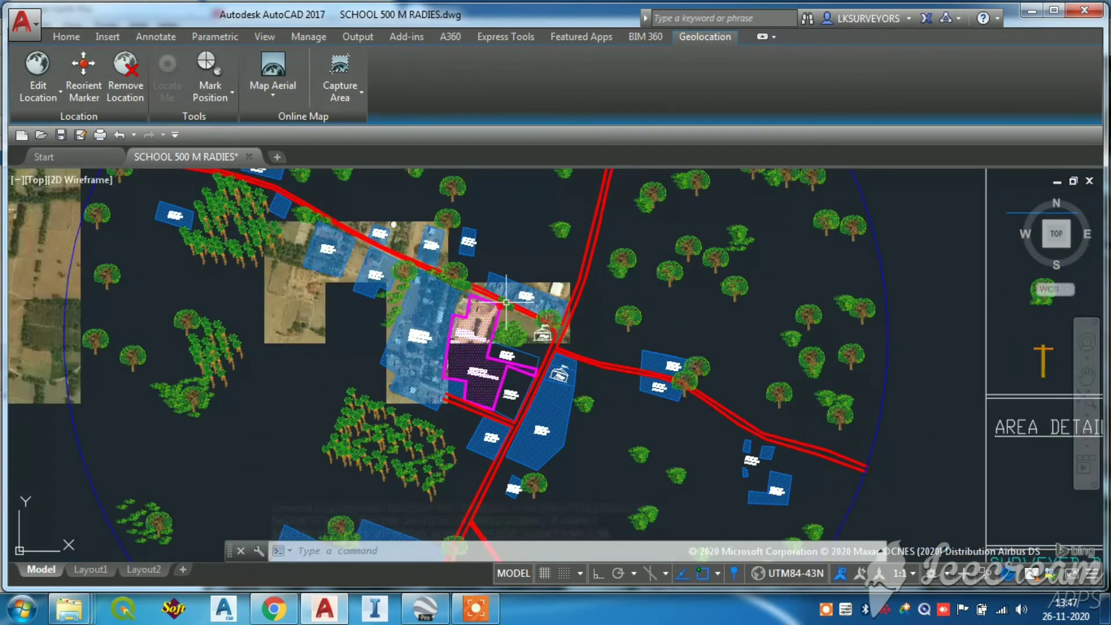
{"action": "scroll", "coordinate": [499, 307], "scroll_direction": "down", "scroll_amount": 2}
{"action": "scroll", "coordinate": [497, 309], "scroll_direction": "up", "scroll_amount": 1}
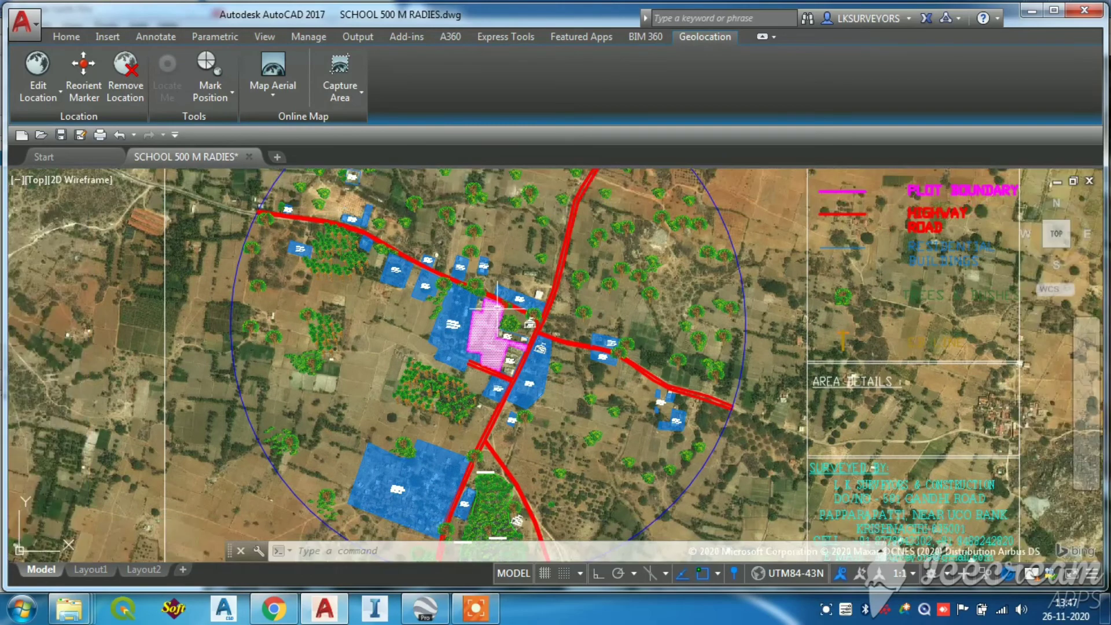
{"action": "scroll", "coordinate": [497, 308], "scroll_direction": "up", "scroll_amount": 2}
{"action": "scroll", "coordinate": [497, 309], "scroll_direction": "up", "scroll_amount": 1}
{"action": "scroll", "coordinate": [497, 309], "scroll_direction": "up", "scroll_amount": 2}
{"action": "scroll", "coordinate": [497, 294], "scroll_direction": "up", "scroll_amount": 3}
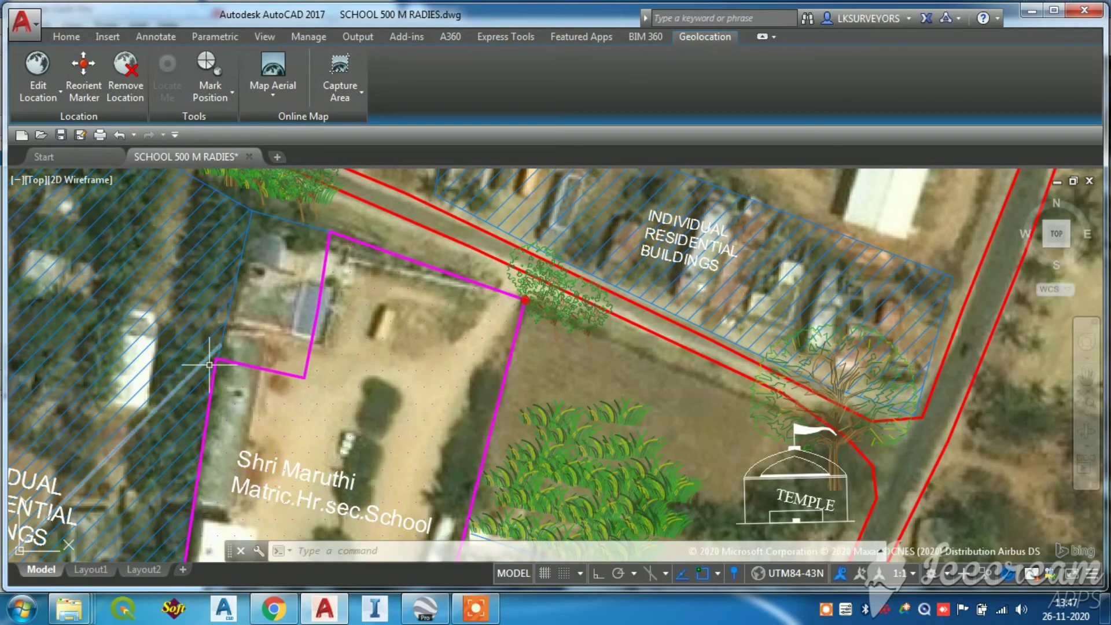
{"action": "scroll", "coordinate": [283, 332], "scroll_direction": "up", "scroll_amount": 5}
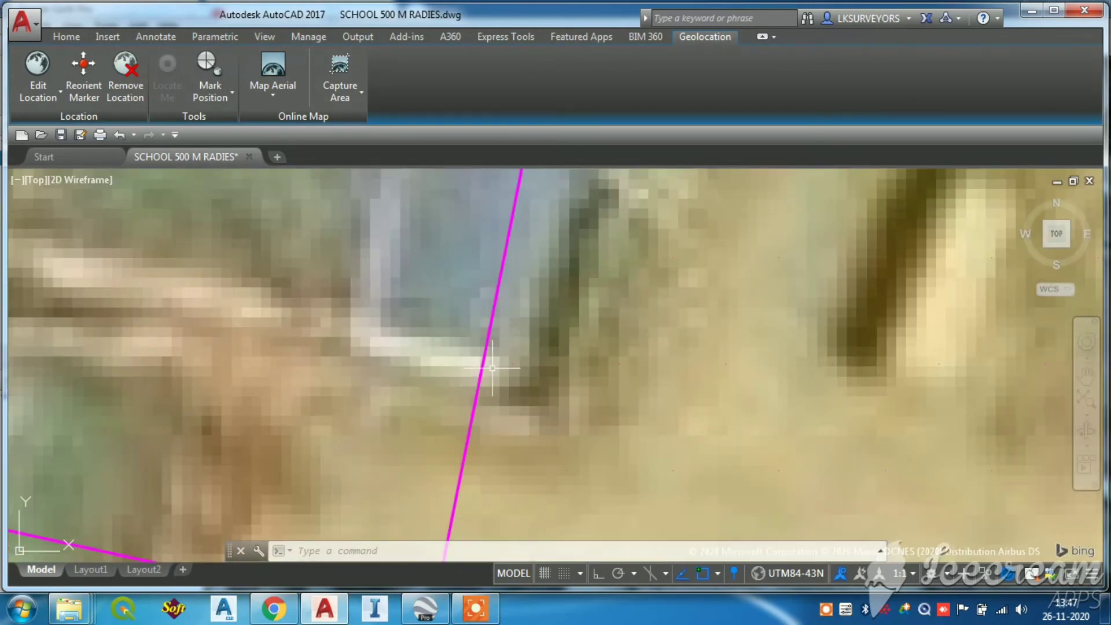
{"action": "scroll", "coordinate": [495, 366], "scroll_direction": "down", "scroll_amount": 2}
{"action": "scroll", "coordinate": [496, 362], "scroll_direction": "down", "scroll_amount": 2}
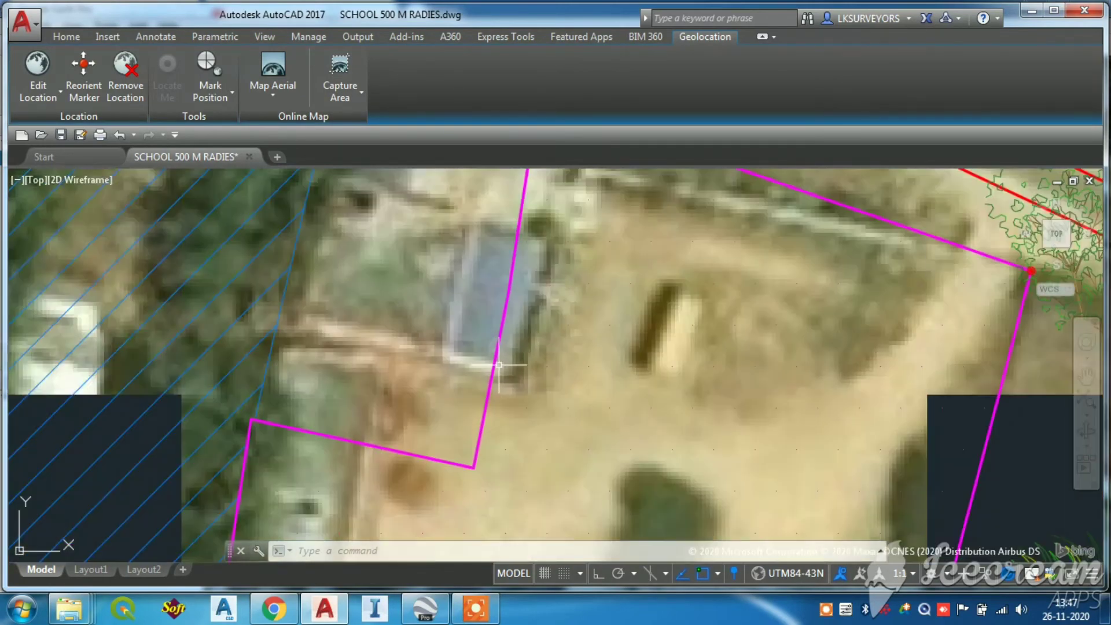
{"action": "scroll", "coordinate": [497, 359], "scroll_direction": "down", "scroll_amount": 2}
{"action": "scroll", "coordinate": [592, 323], "scroll_direction": "up", "scroll_amount": 2}
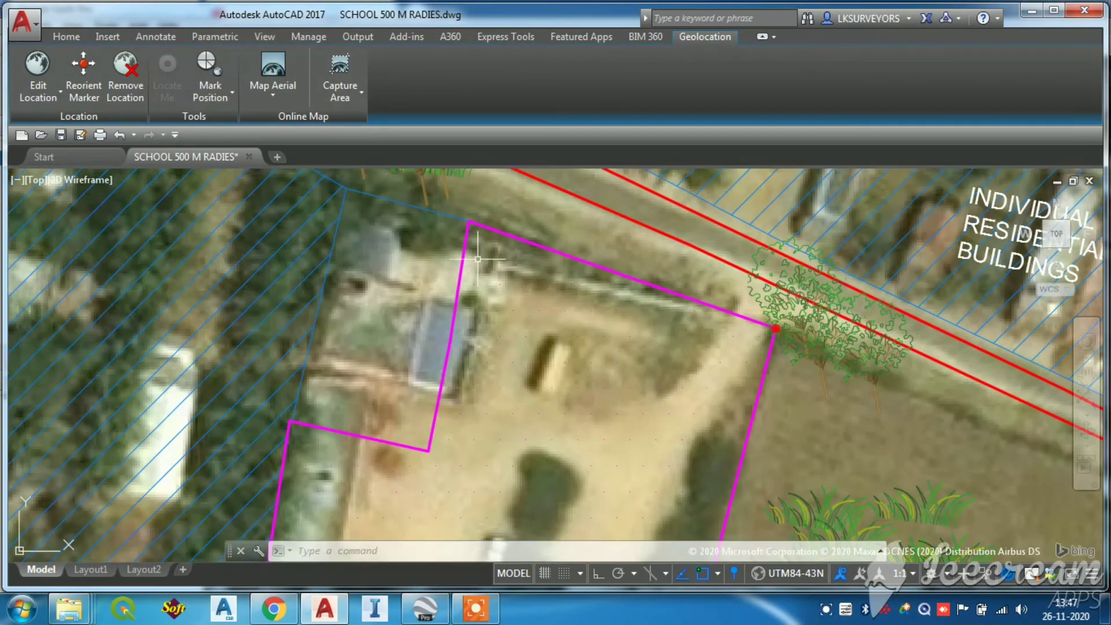
Select the magenta school boundary and zoom out until the whole sheet and surrounding map show.
{"action": "left_click", "coordinate": [588, 257]}
{"action": "scroll", "coordinate": [586, 246], "scroll_direction": "down", "scroll_amount": 4}
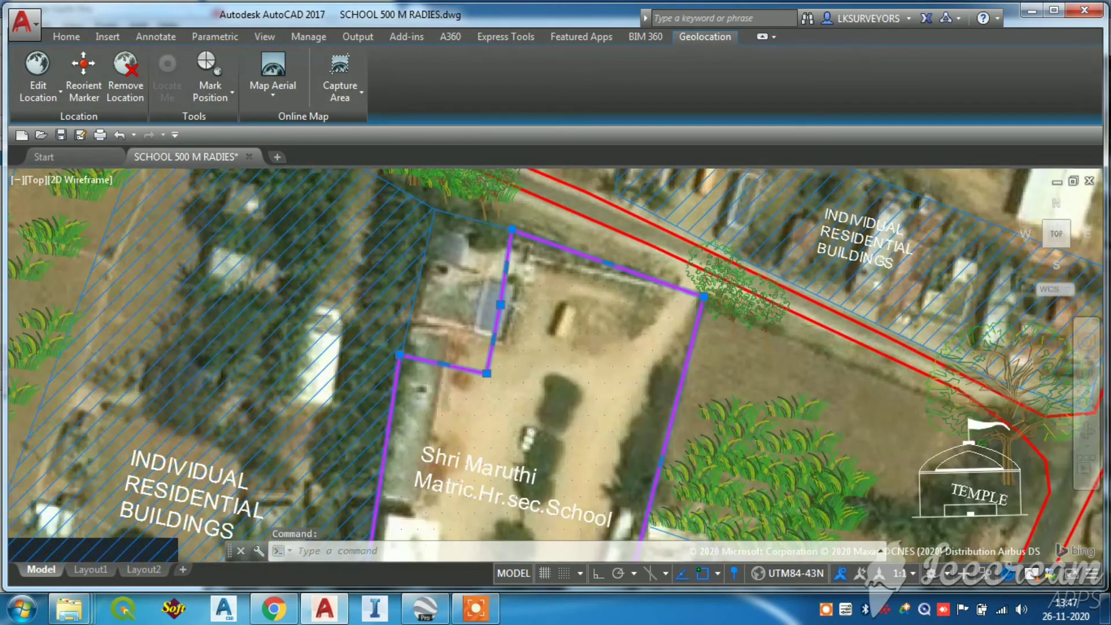
{"action": "scroll", "coordinate": [584, 255], "scroll_direction": "down", "scroll_amount": 3}
{"action": "scroll", "coordinate": [583, 263], "scroll_direction": "down", "scroll_amount": 3}
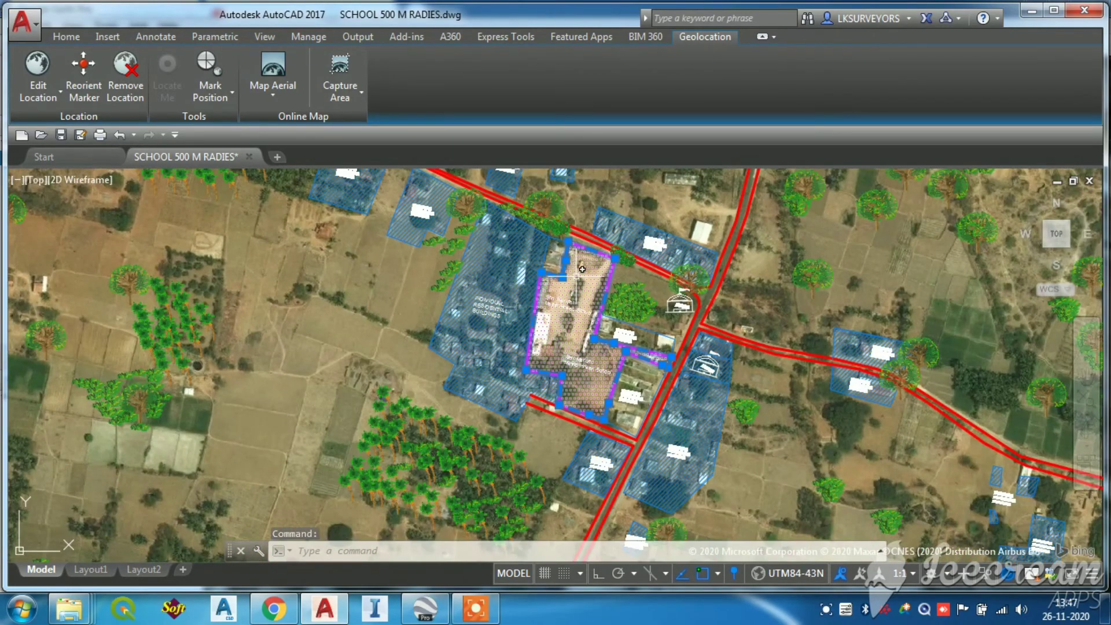
{"action": "scroll", "coordinate": [613, 365], "scroll_direction": "down", "scroll_amount": 3}
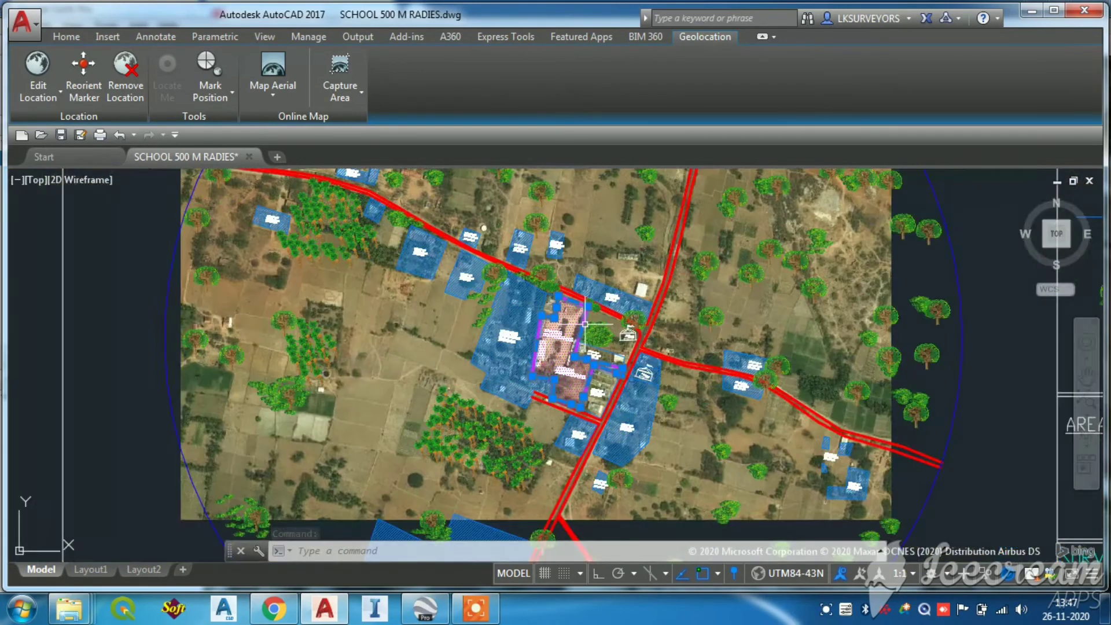
{"action": "scroll", "coordinate": [588, 318], "scroll_direction": "down", "scroll_amount": 2}
{"action": "scroll", "coordinate": [596, 261], "scroll_direction": "up", "scroll_amount": 5}
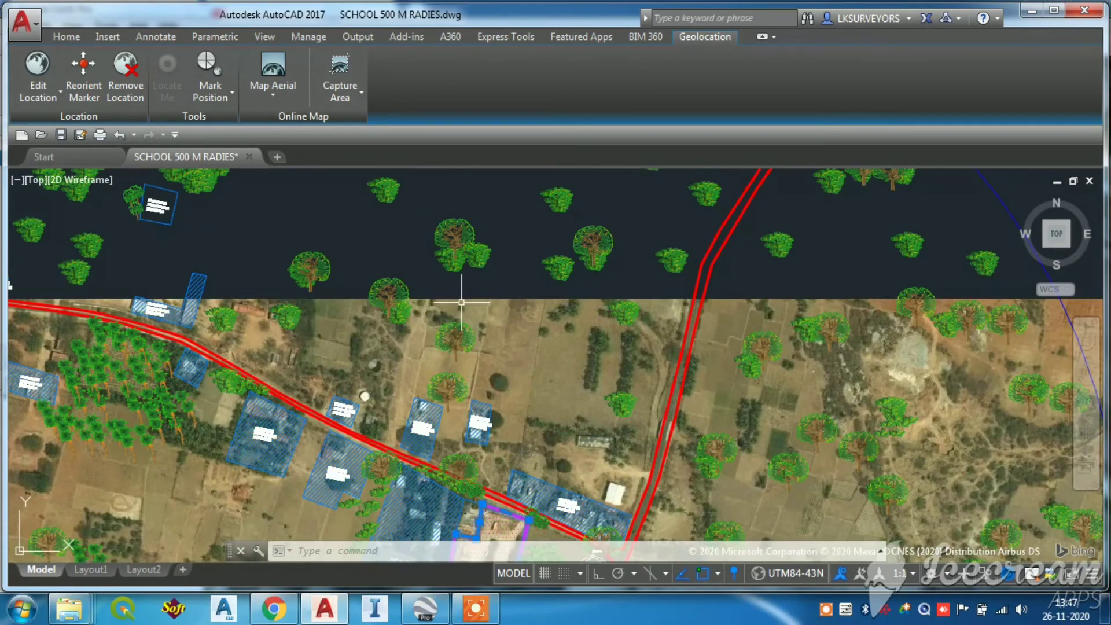
{"action": "scroll", "coordinate": [462, 302], "scroll_direction": "up", "scroll_amount": 2}
{"action": "scroll", "coordinate": [462, 301], "scroll_direction": "down", "scroll_amount": 3}
{"action": "scroll", "coordinate": [492, 303], "scroll_direction": "down", "scroll_amount": 3}
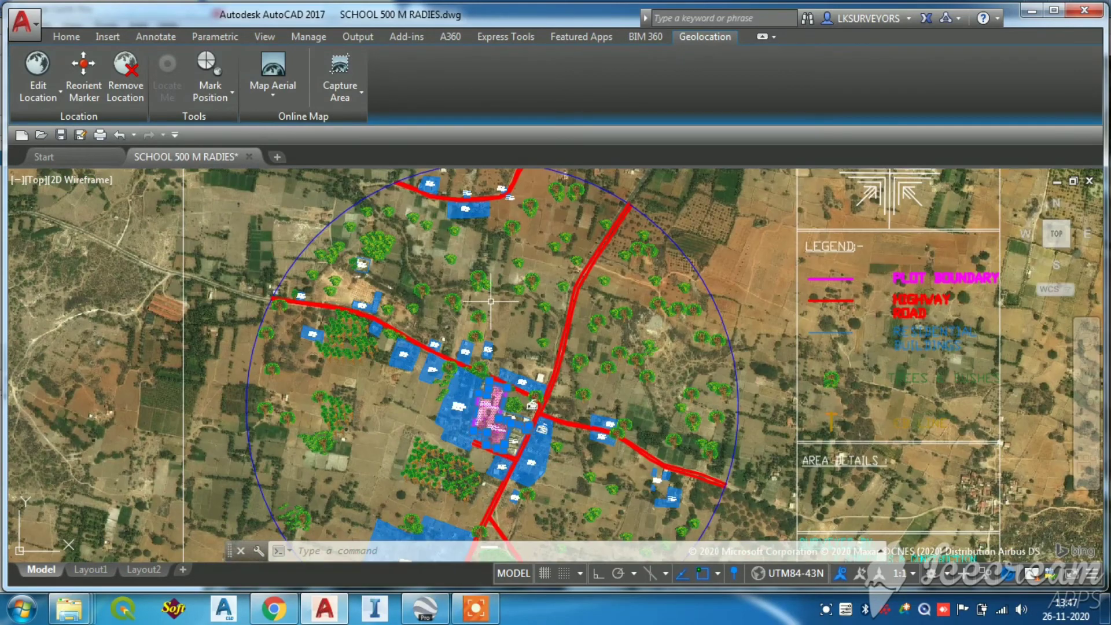
{"action": "scroll", "coordinate": [540, 307], "scroll_direction": "down", "scroll_amount": 2}
{"action": "scroll", "coordinate": [539, 307], "scroll_direction": "down", "scroll_amount": 4}
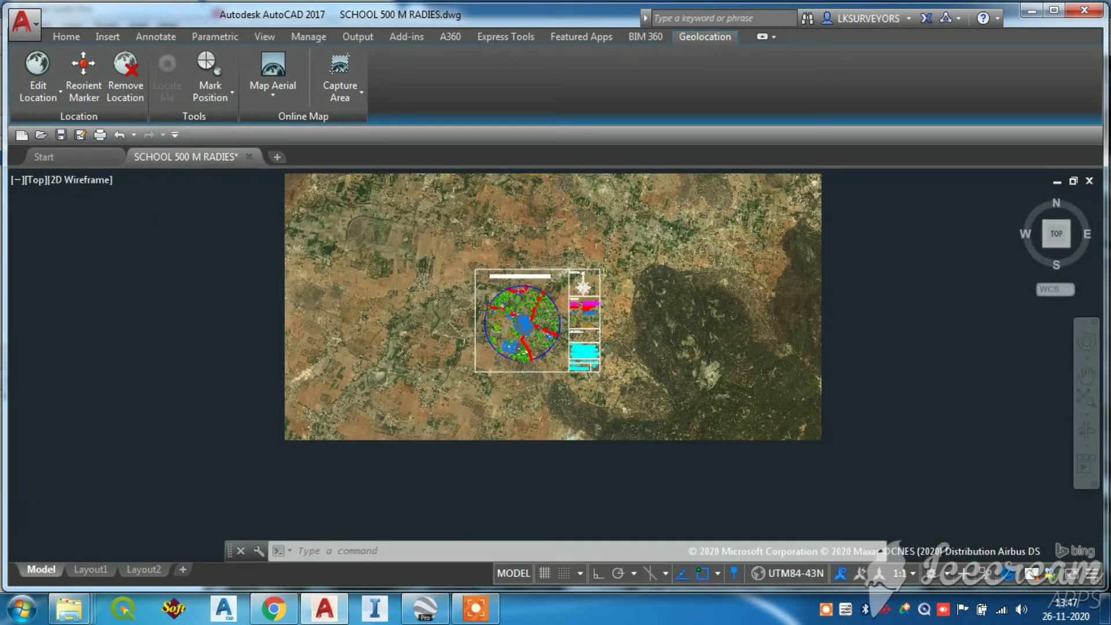
{"action": "scroll", "coordinate": [539, 307], "scroll_direction": "down", "scroll_amount": 2}
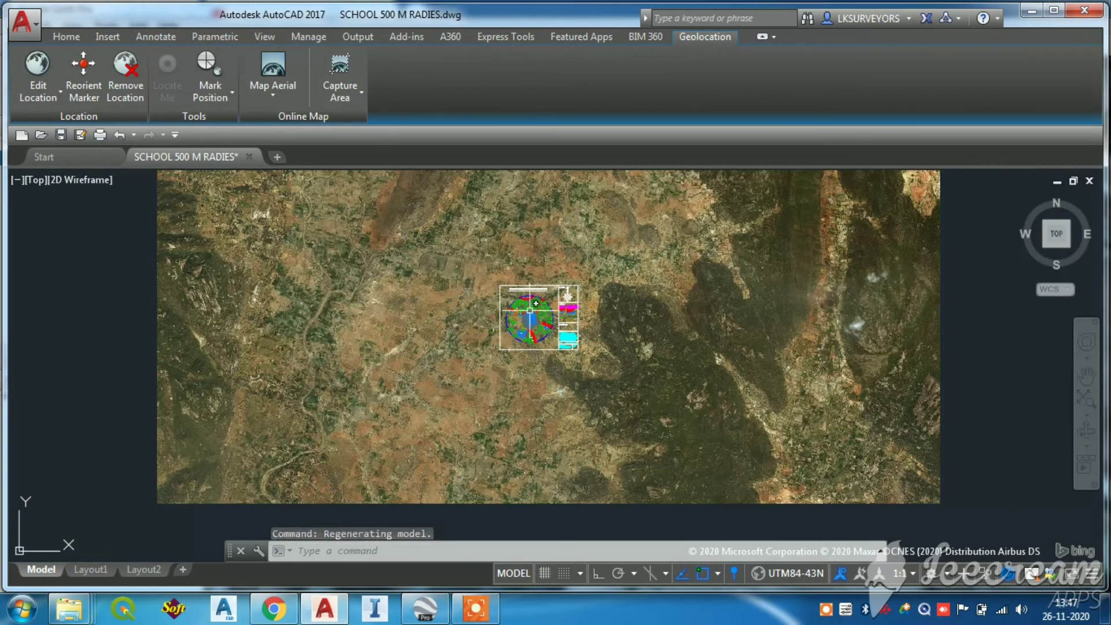
Capture the aerial imagery between the sheet's top-left and bottom-right corners as an embedded image.
{"action": "scroll", "coordinate": [536, 303], "scroll_direction": "up", "scroll_amount": 5}
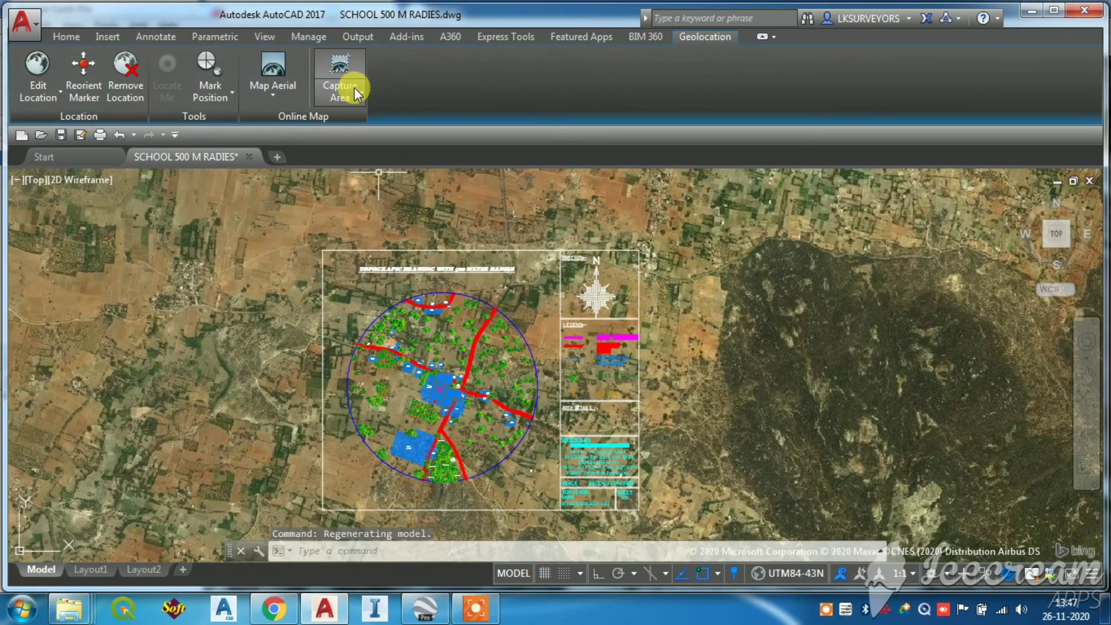
{"action": "left_click", "coordinate": [355, 88]}
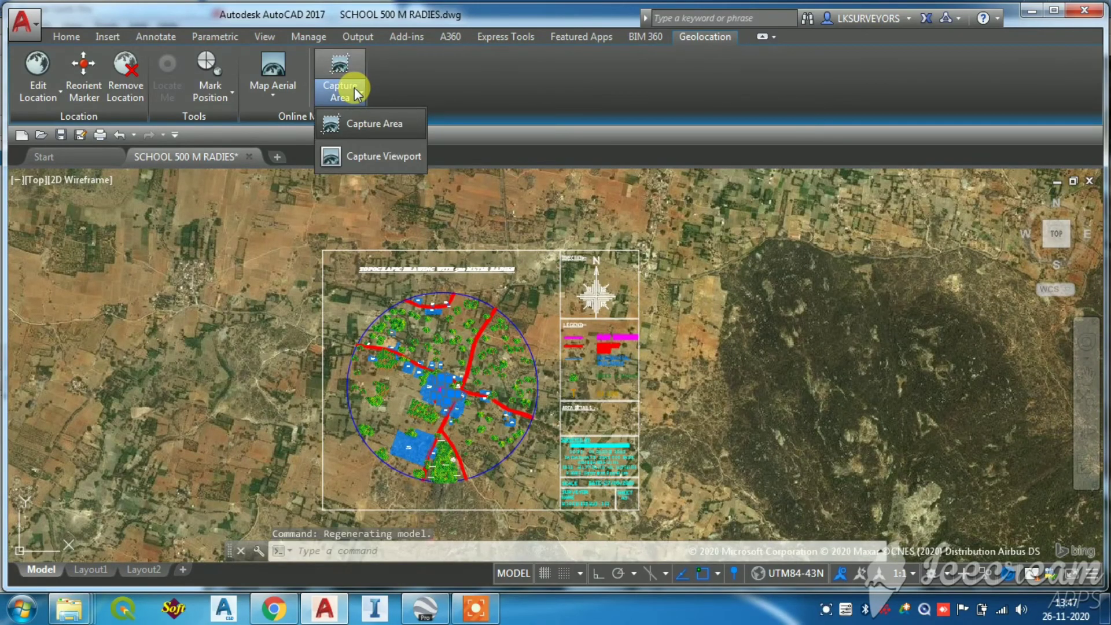
{"action": "left_click", "coordinate": [359, 126]}
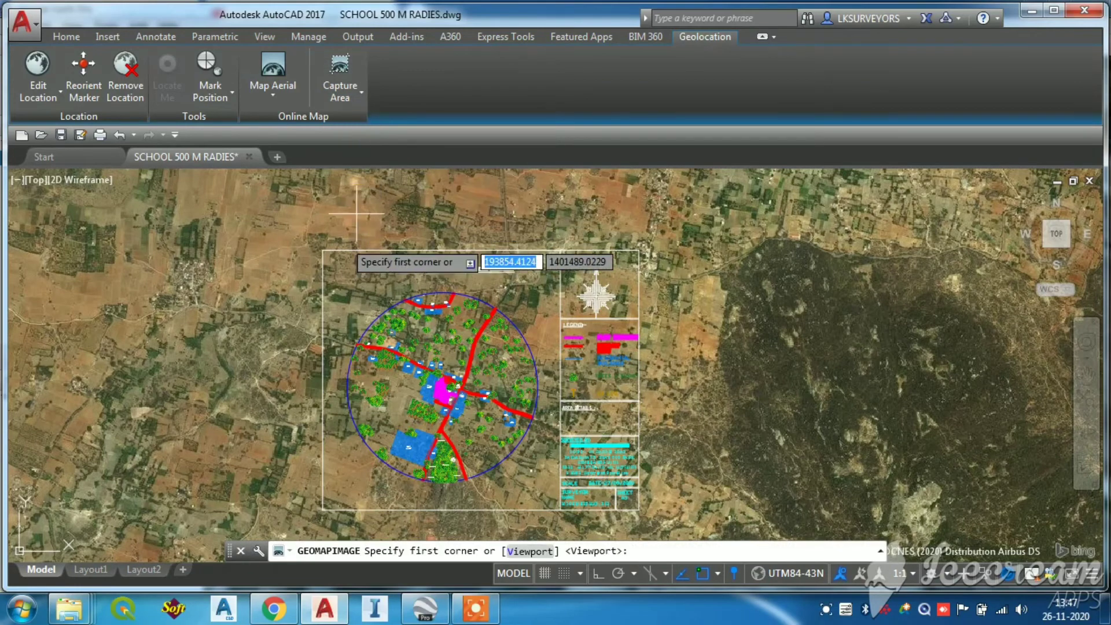
{"action": "left_click", "coordinate": [323, 250]}
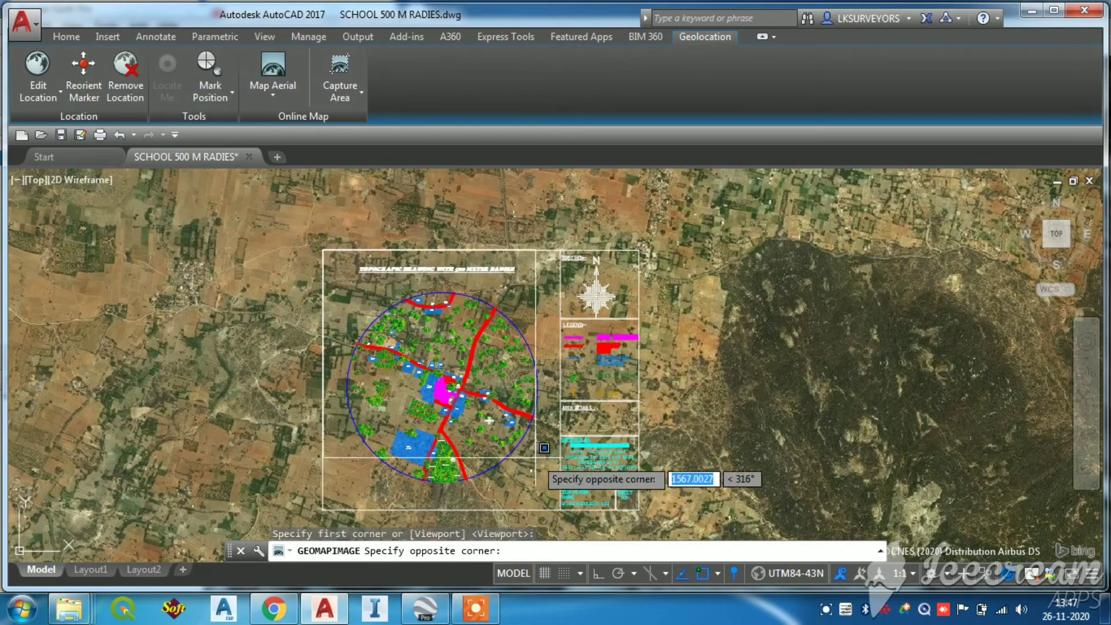
{"action": "left_click", "coordinate": [558, 509]}
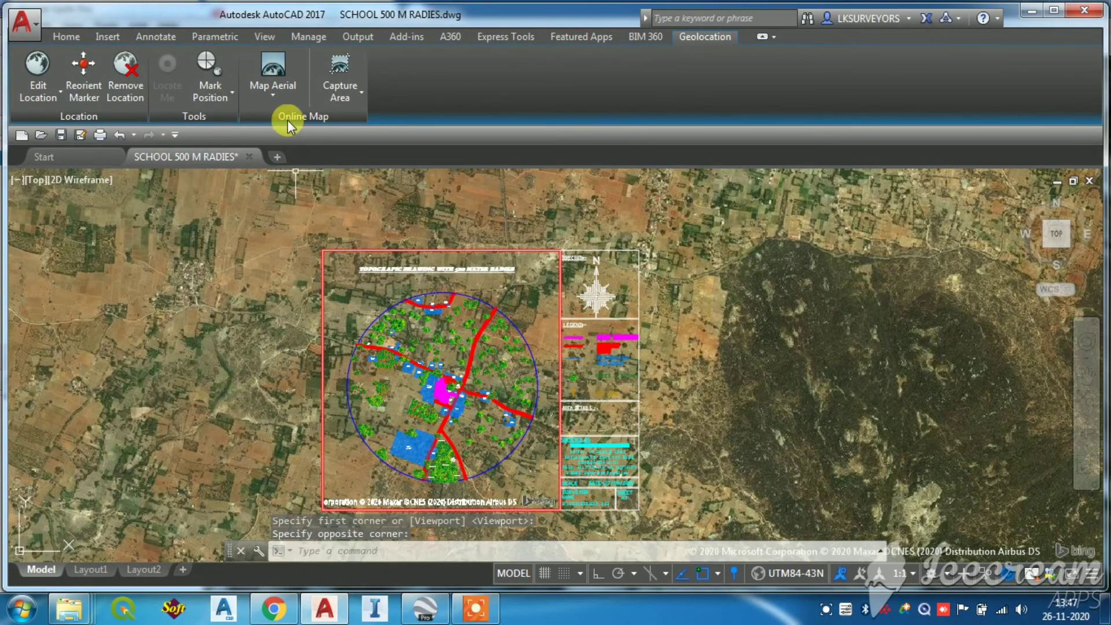
Switch the live online map to Map Off and zoom in on the school plot.
{"action": "left_click", "coordinate": [286, 95]}
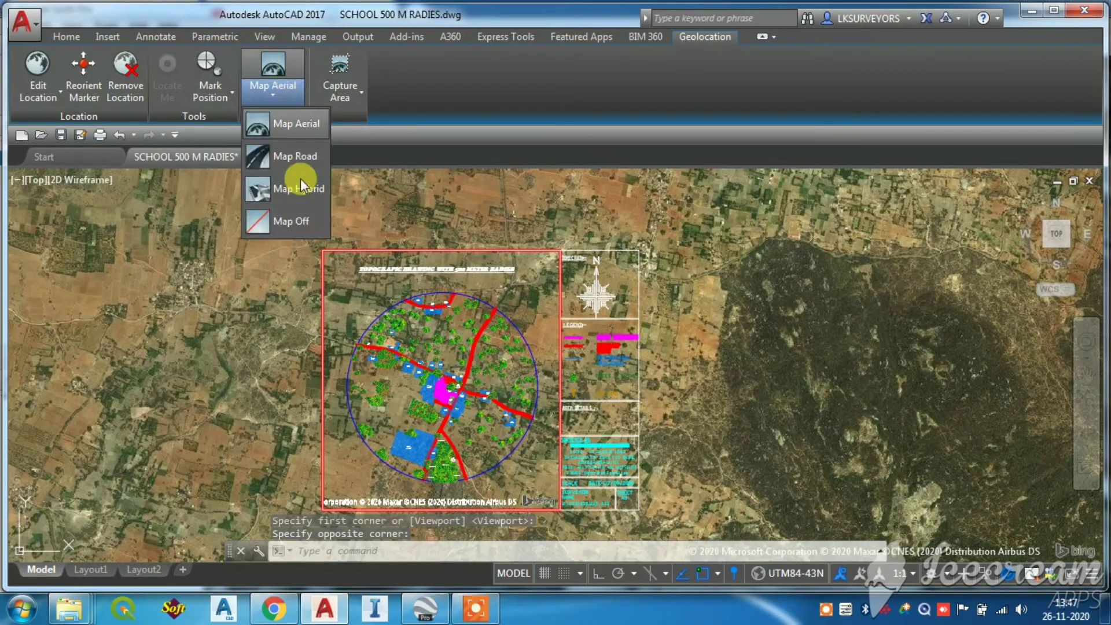
{"action": "left_click", "coordinate": [300, 221]}
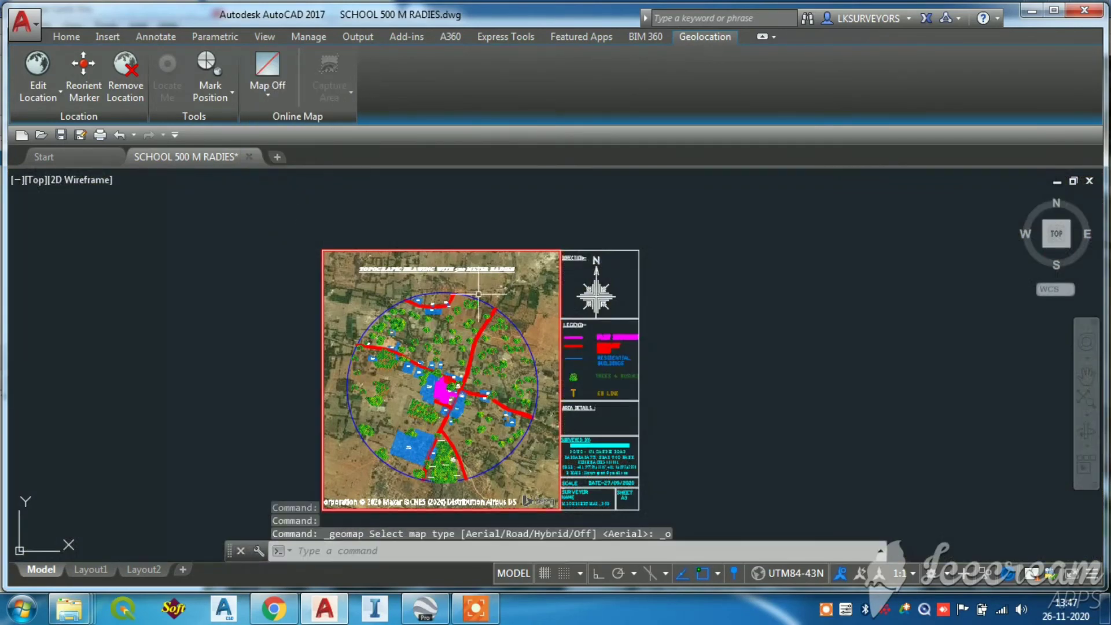
{"action": "scroll", "coordinate": [489, 301], "scroll_direction": "up", "scroll_amount": 3}
{"action": "scroll", "coordinate": [495, 312], "scroll_direction": "up", "scroll_amount": 2}
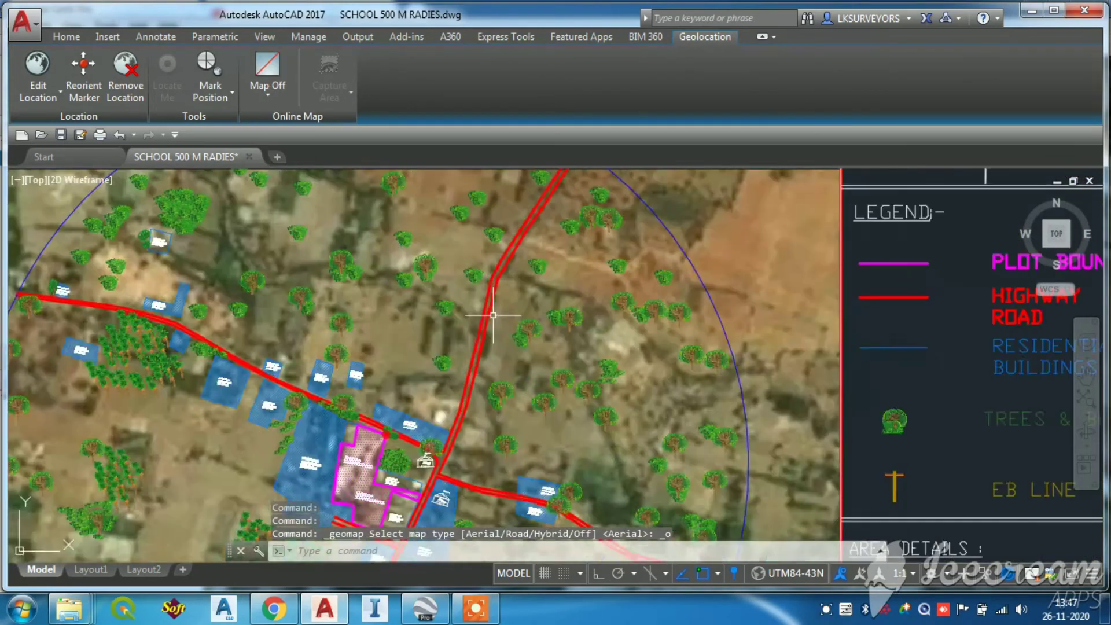
{"action": "scroll", "coordinate": [499, 319], "scroll_direction": "down", "scroll_amount": 2}
{"action": "scroll", "coordinate": [409, 342], "scroll_direction": "up", "scroll_amount": 2}
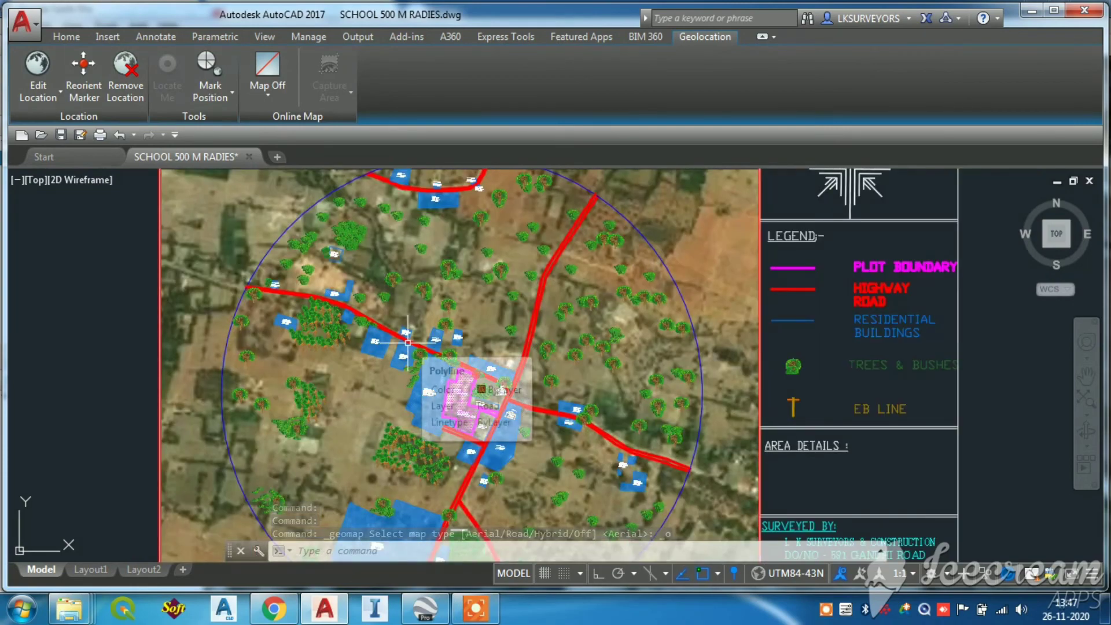
{"action": "scroll", "coordinate": [391, 332], "scroll_direction": "up", "scroll_amount": 1}
{"action": "scroll", "coordinate": [463, 324], "scroll_direction": "up", "scroll_amount": 1}
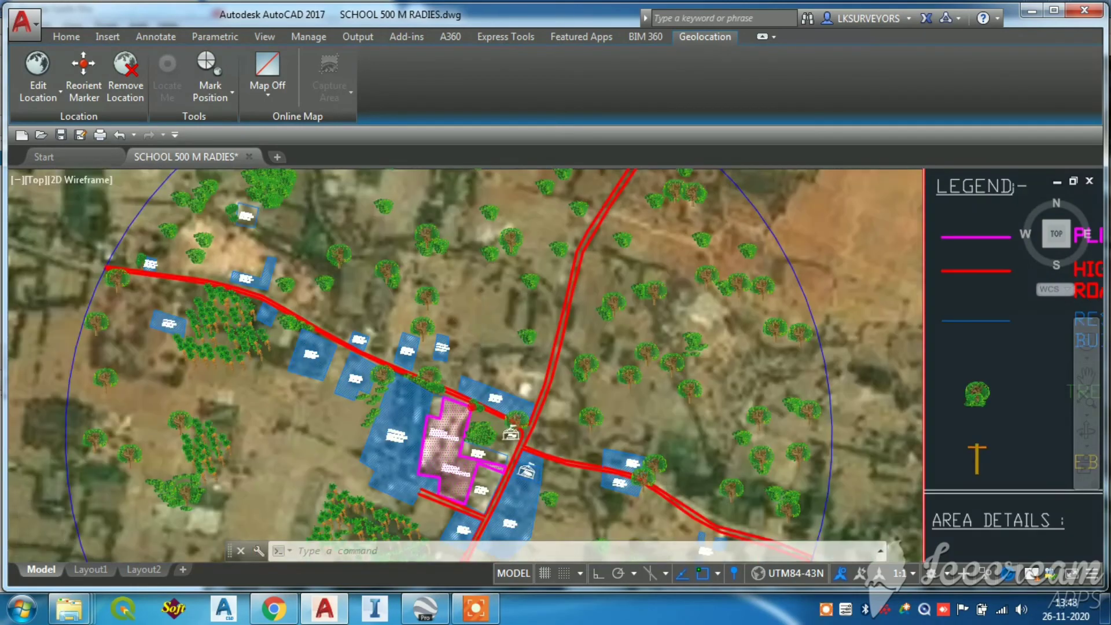
{"action": "scroll", "coordinate": [445, 400], "scroll_direction": "up", "scroll_amount": 2}
{"action": "scroll", "coordinate": [445, 401], "scroll_direction": "up", "scroll_amount": 1}
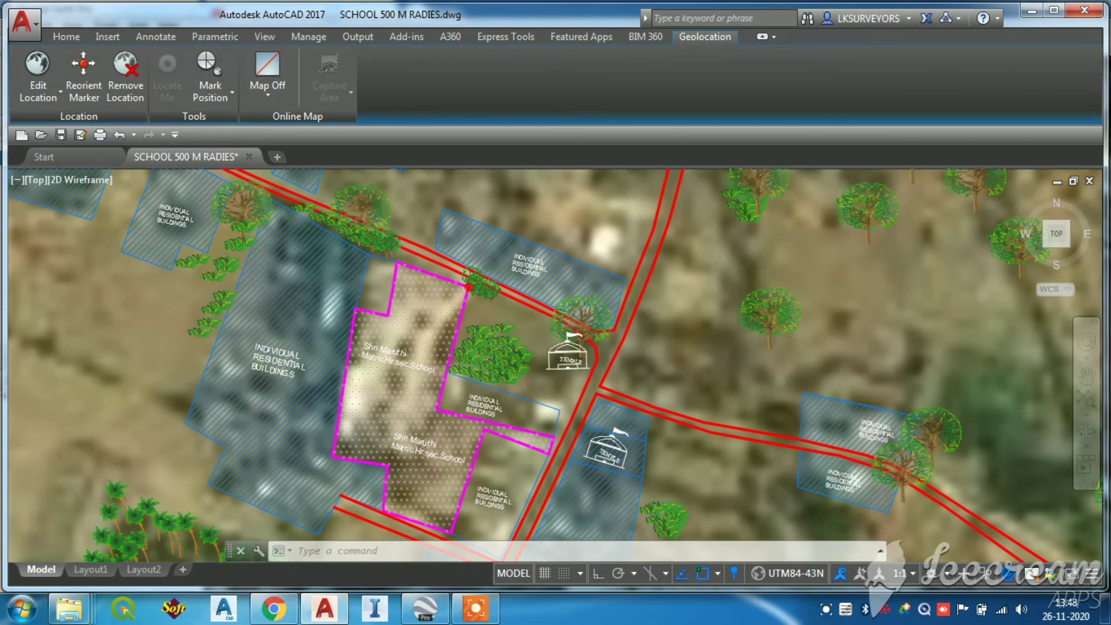
{"action": "scroll", "coordinate": [444, 294], "scroll_direction": "up", "scroll_amount": 2}
Select the school plot boundary and grab its top-left vertex grip to check alignment.
{"action": "left_click", "coordinate": [382, 290]}
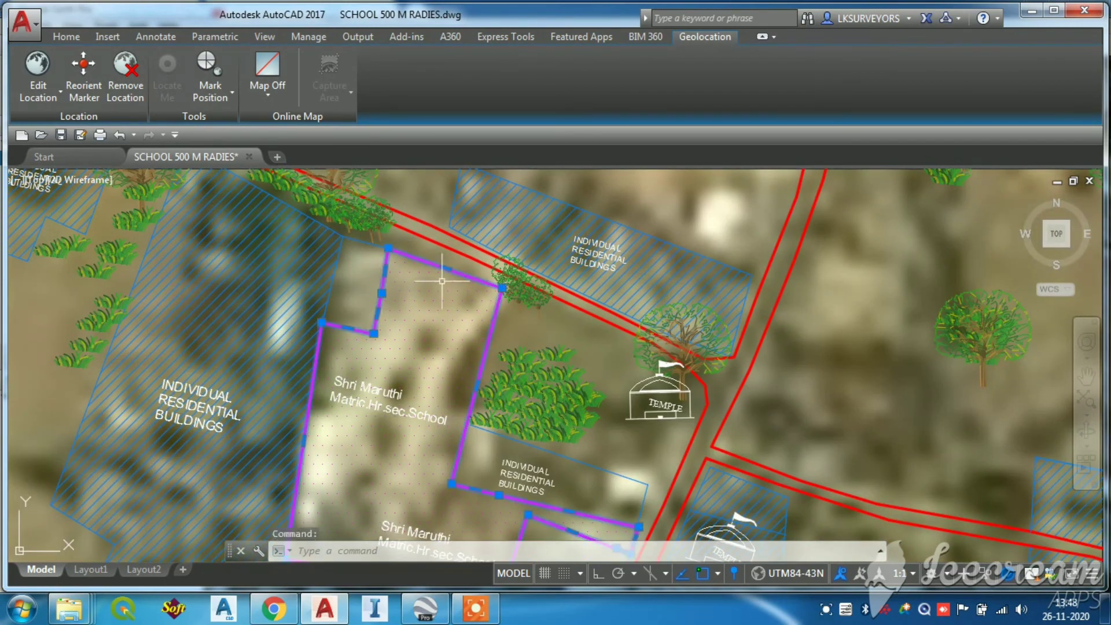
{"action": "scroll", "coordinate": [409, 229], "scroll_direction": "up", "scroll_amount": 1}
{"action": "scroll", "coordinate": [409, 228], "scroll_direction": "down", "scroll_amount": 3}
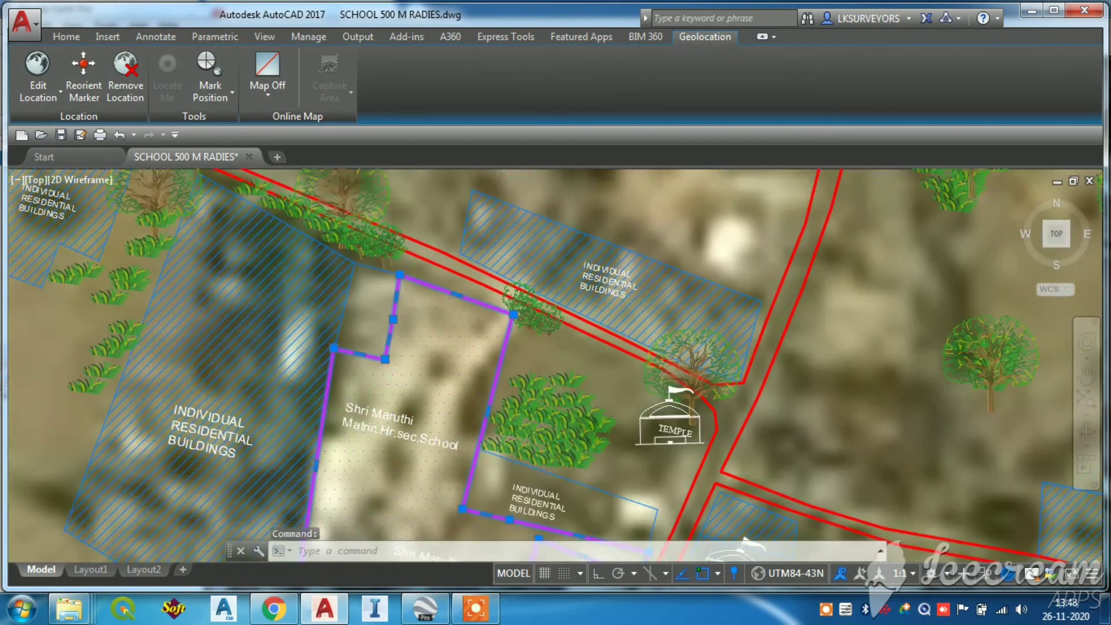
{"action": "scroll", "coordinate": [468, 278], "scroll_direction": "down", "scroll_amount": 2}
{"action": "scroll", "coordinate": [468, 277], "scroll_direction": "down", "scroll_amount": 2}
{"action": "scroll", "coordinate": [467, 278], "scroll_direction": "down", "scroll_amount": 2}
{"action": "scroll", "coordinate": [433, 382], "scroll_direction": "up", "scroll_amount": 6}
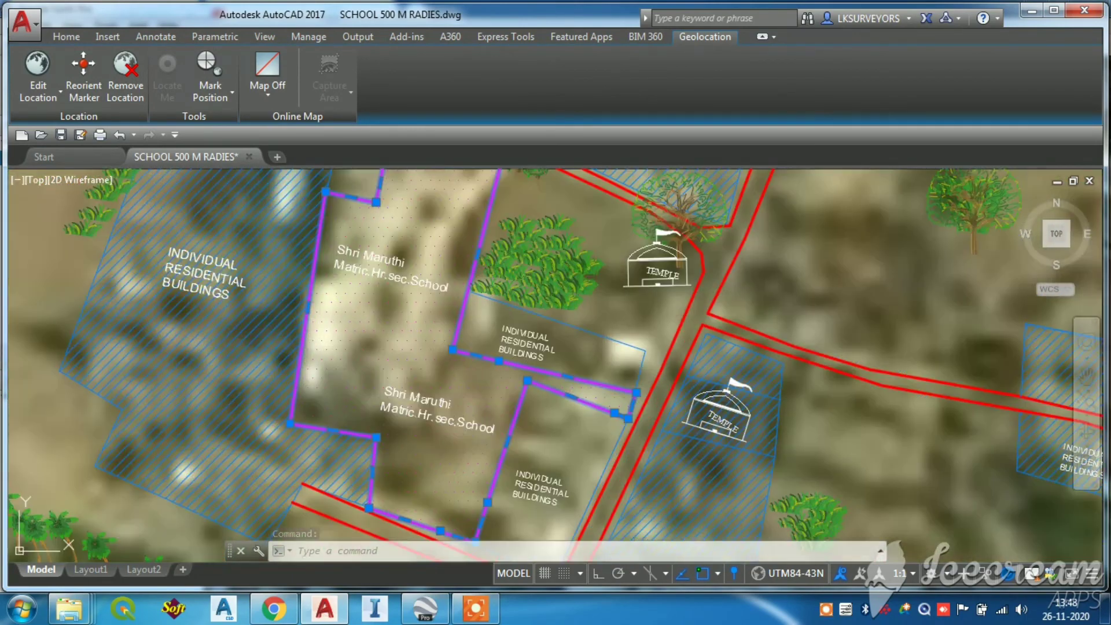
{"action": "scroll", "coordinate": [497, 267], "scroll_direction": "down", "scroll_amount": 2}
{"action": "scroll", "coordinate": [410, 180], "scroll_direction": "up", "scroll_amount": 4}
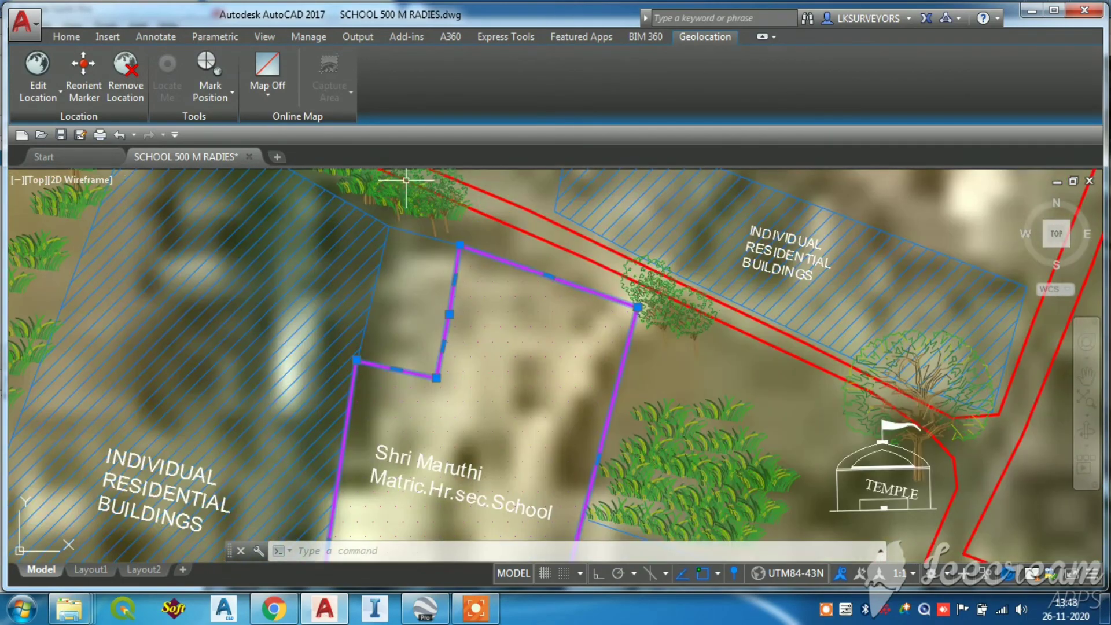
{"action": "scroll", "coordinate": [441, 228], "scroll_direction": "down", "scroll_amount": 4}
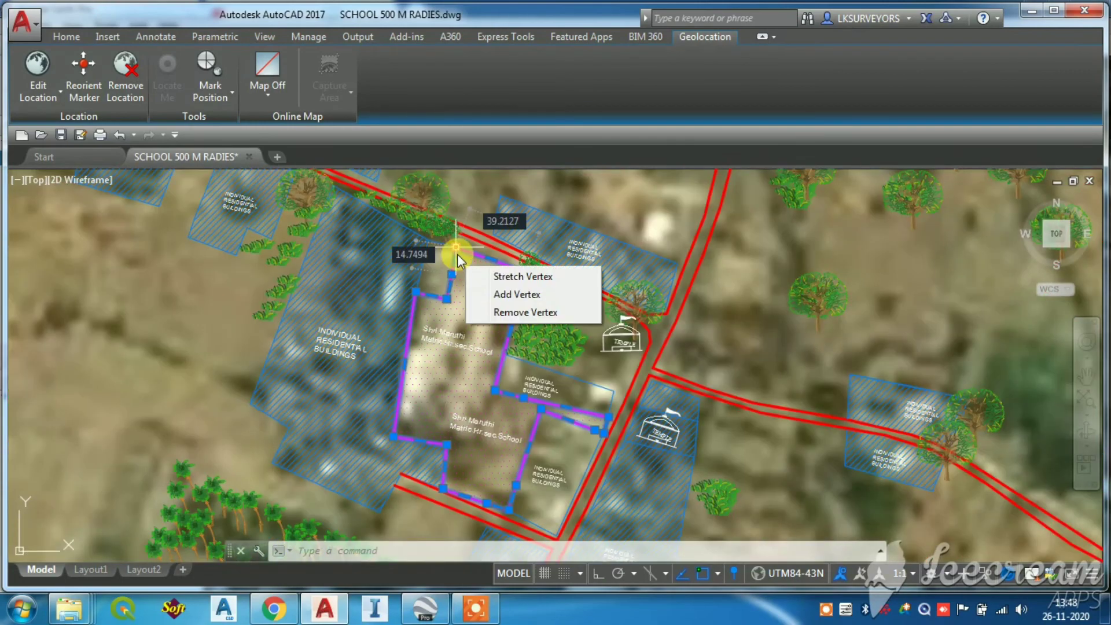
{"action": "left_click", "coordinate": [456, 247]}
{"action": "scroll", "coordinate": [405, 278], "scroll_direction": "down", "scroll_amount": 4}
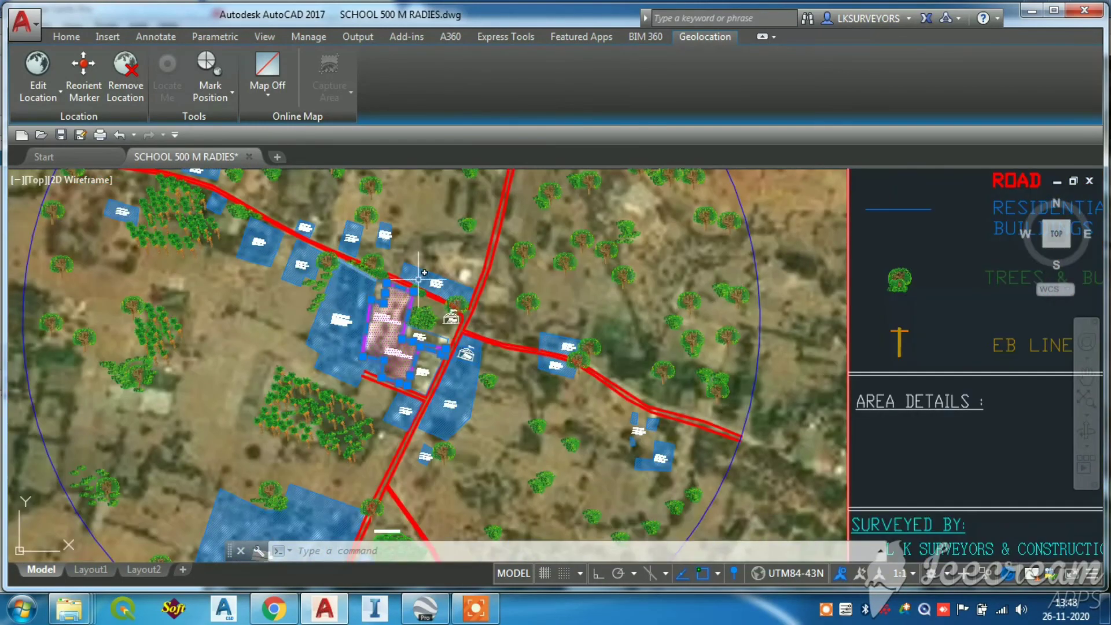
{"action": "scroll", "coordinate": [429, 301], "scroll_direction": "down", "scroll_amount": 2}
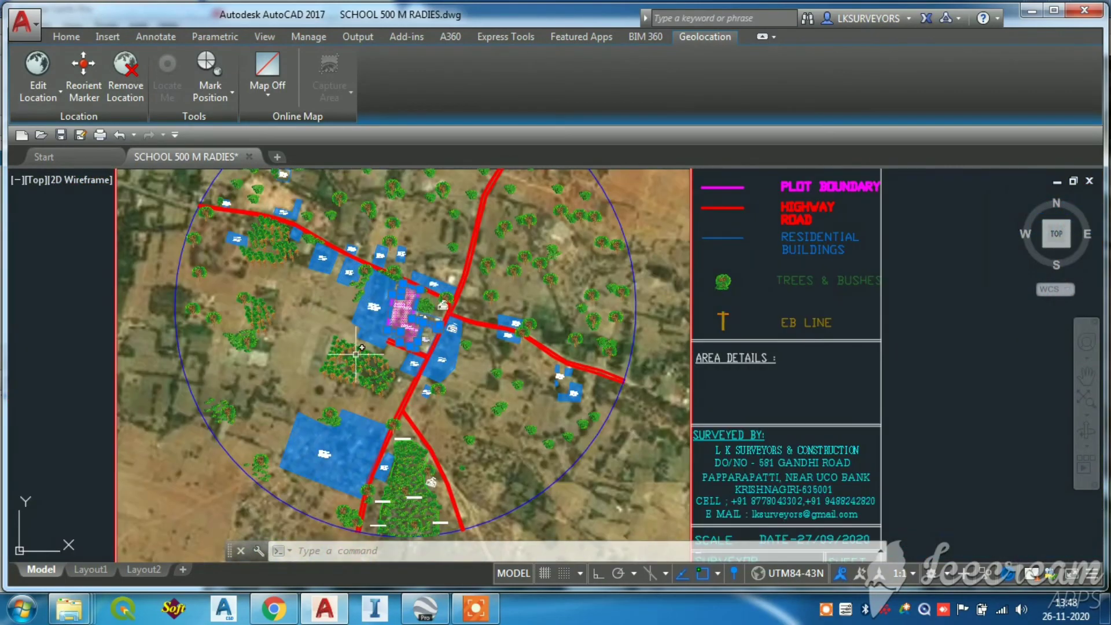
Return to the Home tab and zoom to the upper highway and track.
{"action": "left_click", "coordinate": [66, 37]}
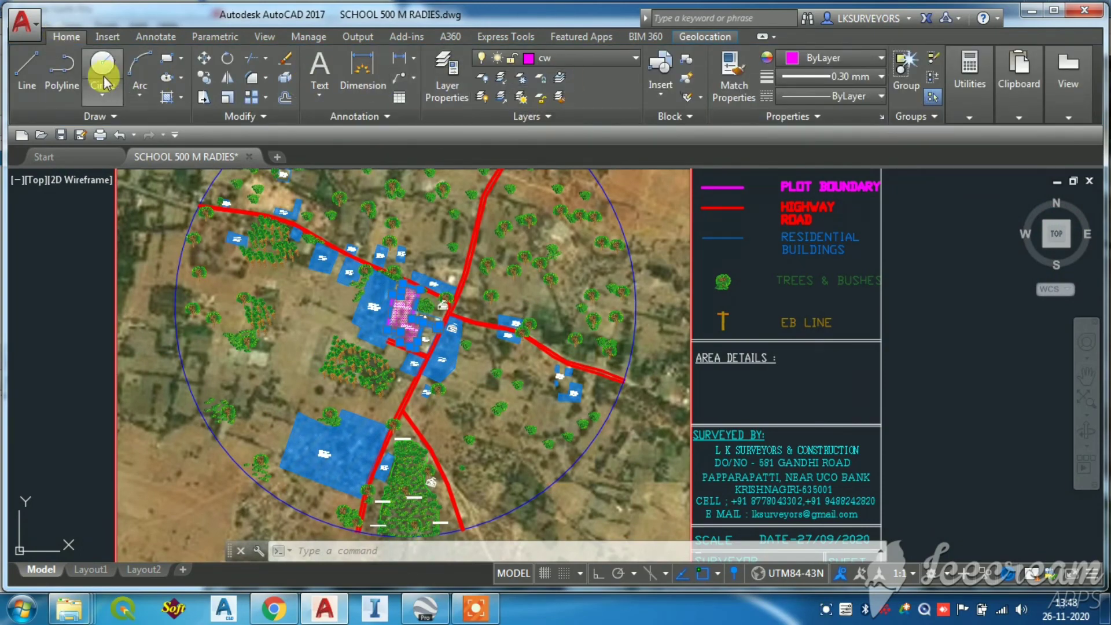
{"action": "scroll", "coordinate": [272, 313], "scroll_direction": "up", "scroll_amount": 2}
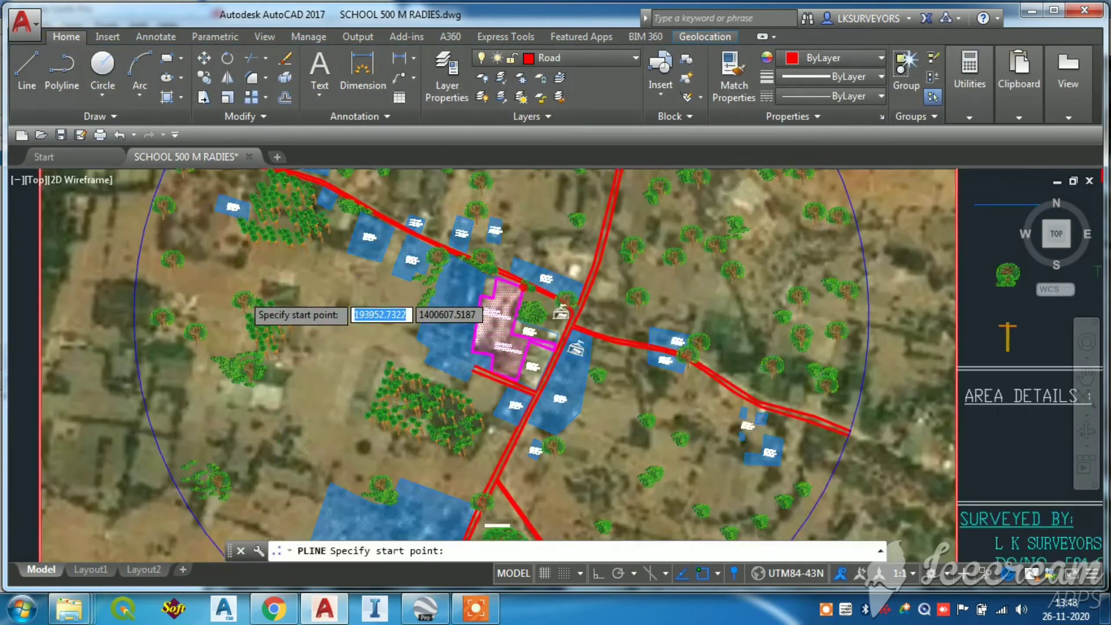
{"action": "scroll", "coordinate": [243, 301], "scroll_direction": "up", "scroll_amount": 2}
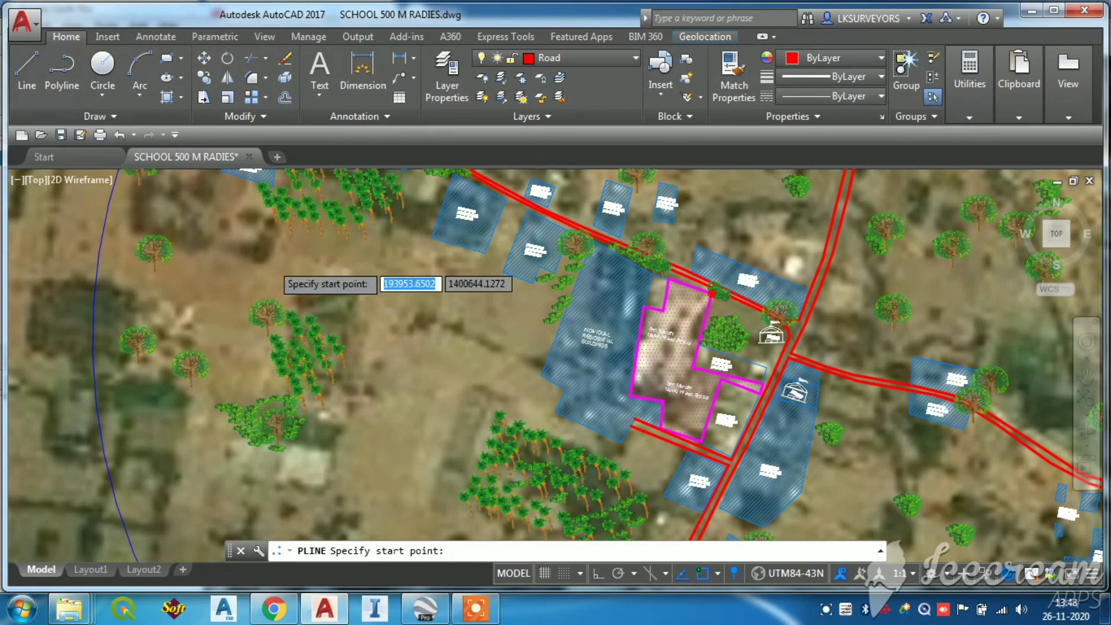
{"action": "scroll", "coordinate": [271, 260], "scroll_direction": "down", "scroll_amount": 3}
{"action": "scroll", "coordinate": [566, 347], "scroll_direction": "up", "scroll_amount": 1}
{"action": "scroll", "coordinate": [560, 359], "scroll_direction": "down", "scroll_amount": 2}
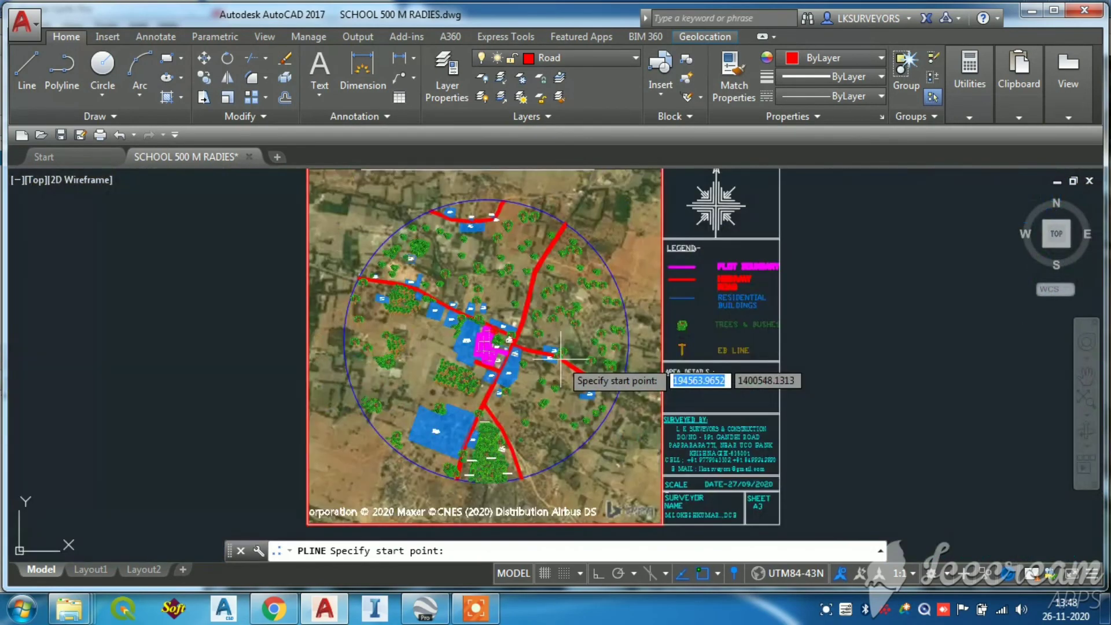
{"action": "scroll", "coordinate": [510, 278], "scroll_direction": "up", "scroll_amount": 2}
{"action": "scroll", "coordinate": [530, 257], "scroll_direction": "up", "scroll_amount": 2}
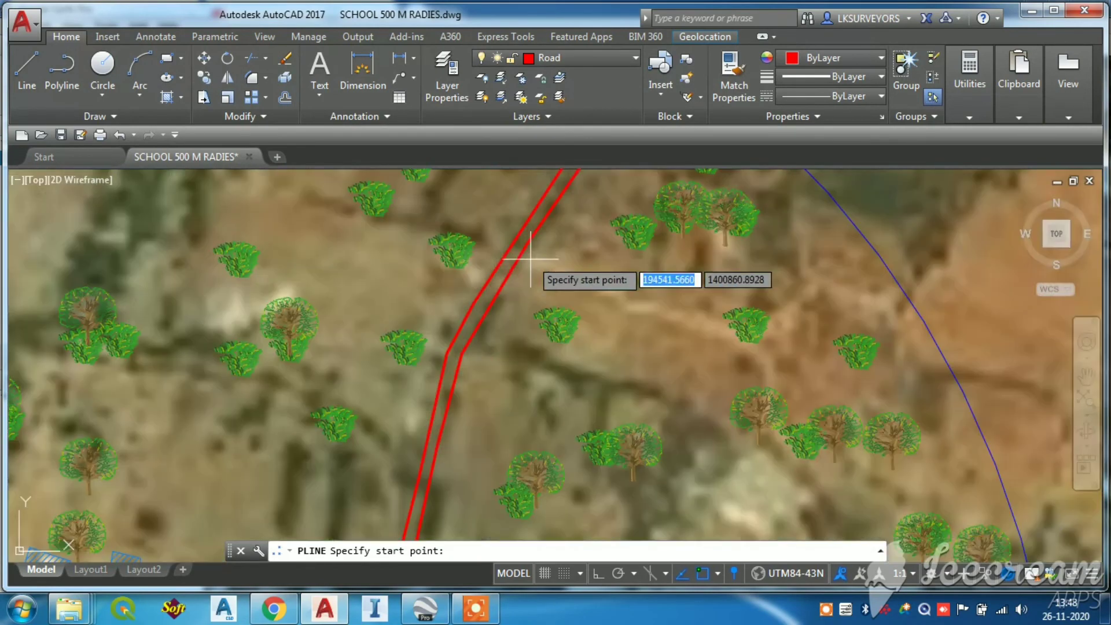
Trace a six-point Road-layer polyline east from the highway edge along the aerial track.
{"action": "left_click", "coordinate": [527, 244]}
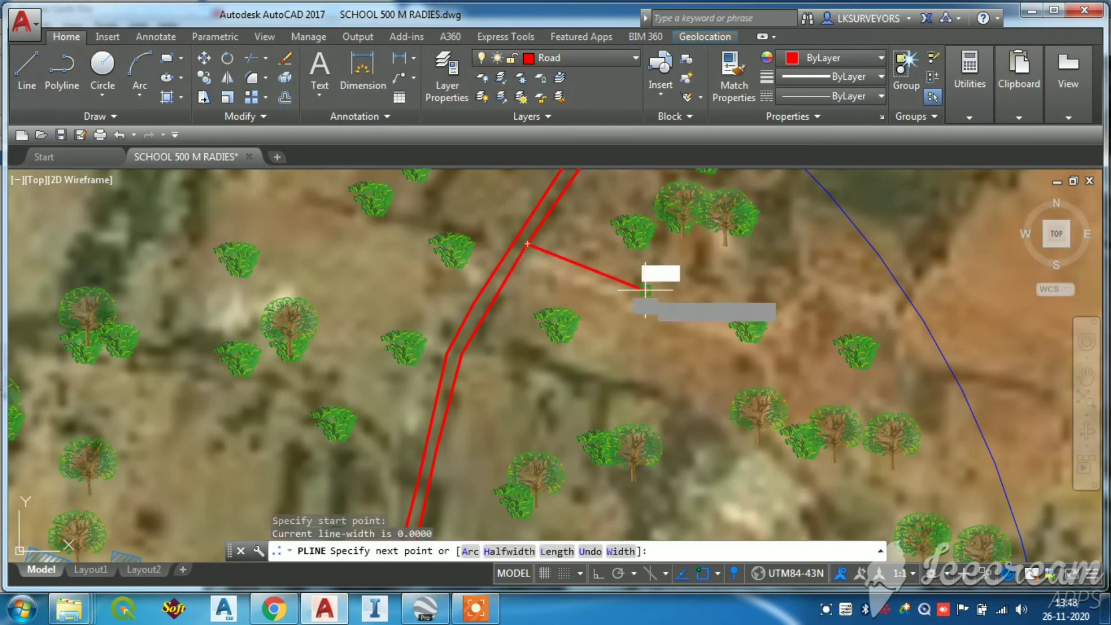
{"action": "left_click", "coordinate": [724, 316]}
{"action": "left_click", "coordinate": [781, 349]}
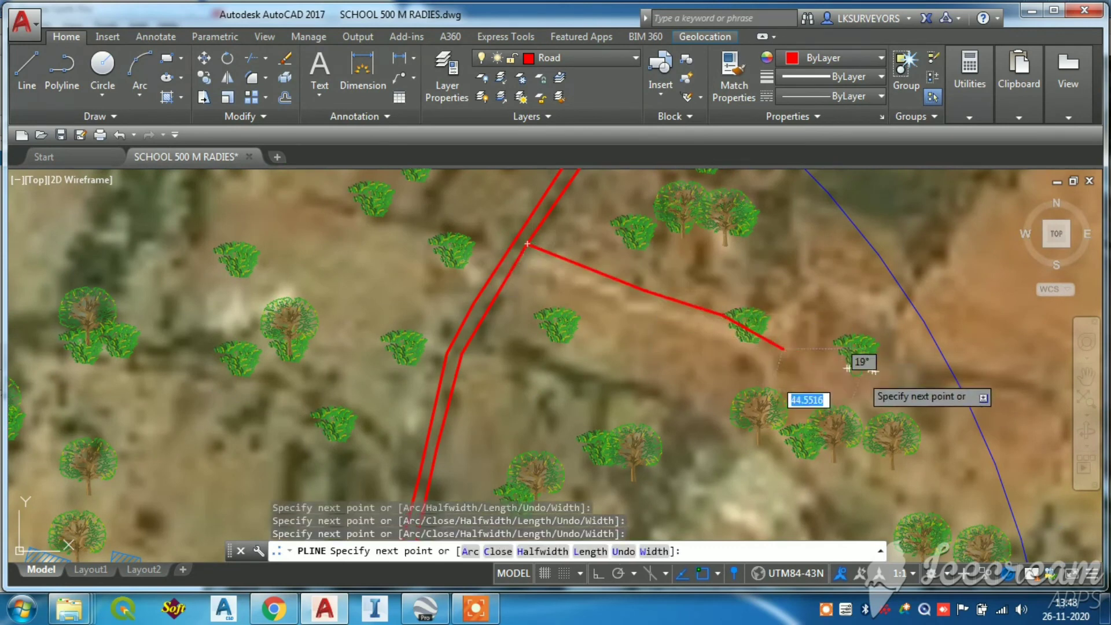
{"action": "left_click", "coordinate": [853, 367]}
{"action": "left_click", "coordinate": [901, 412]}
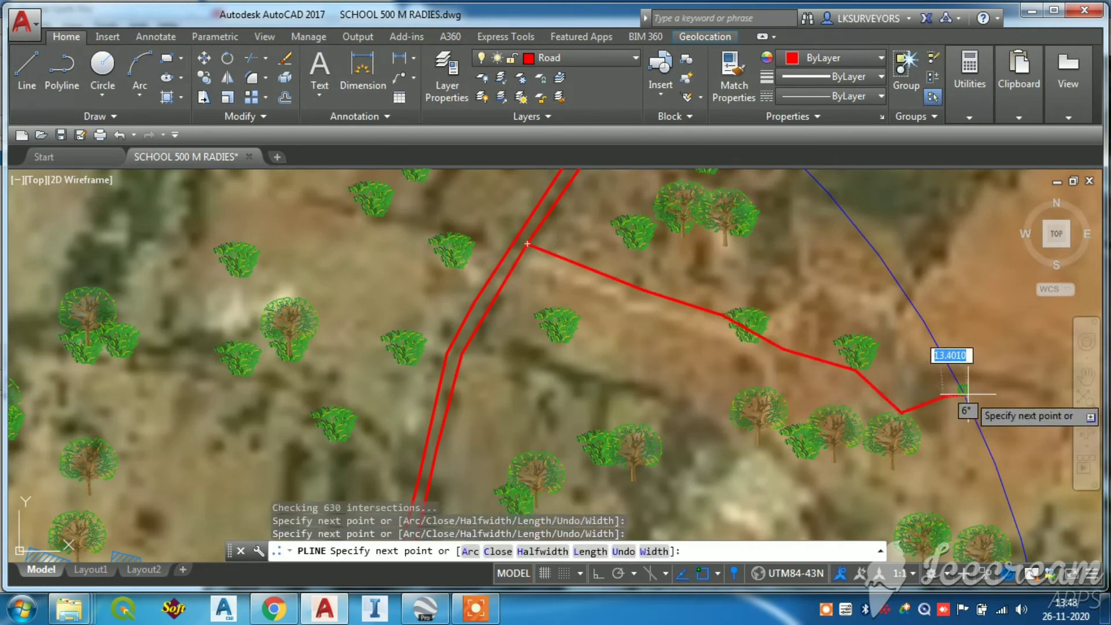
{"action": "left_click", "coordinate": [963, 390]}
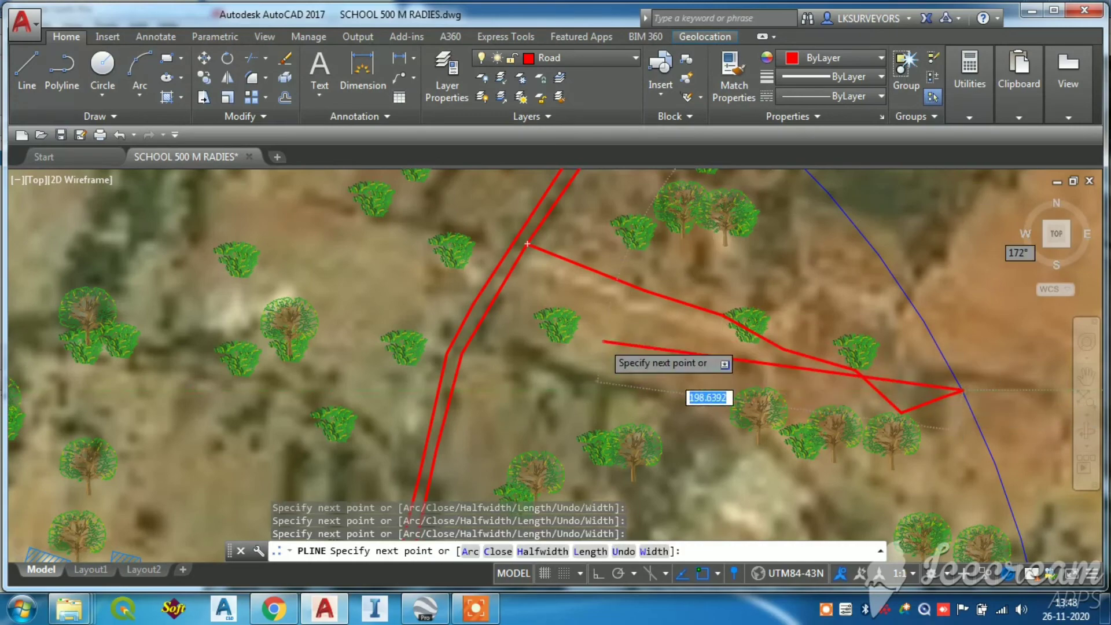
{"action": "scroll", "coordinate": [701, 356], "scroll_direction": "down", "scroll_amount": 2}
{"action": "key", "text": "Escape"}
{"action": "scroll", "coordinate": [594, 346], "scroll_direction": "down", "scroll_amount": 3}
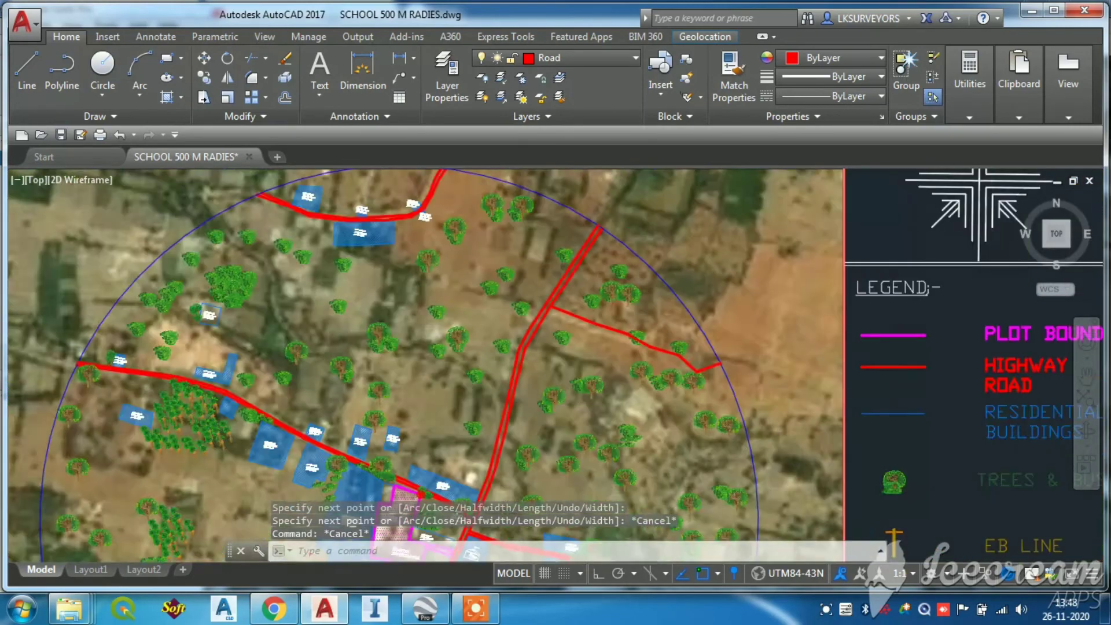